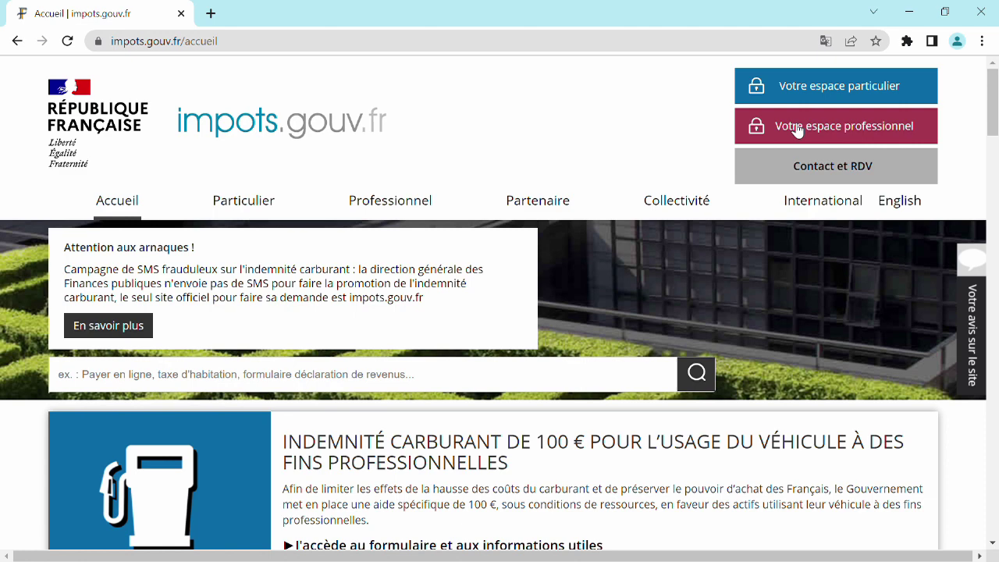
Step: Open the professional space of the French tax site impots.gouv.fr
click(798, 131)
click(797, 130)
click(797, 130)
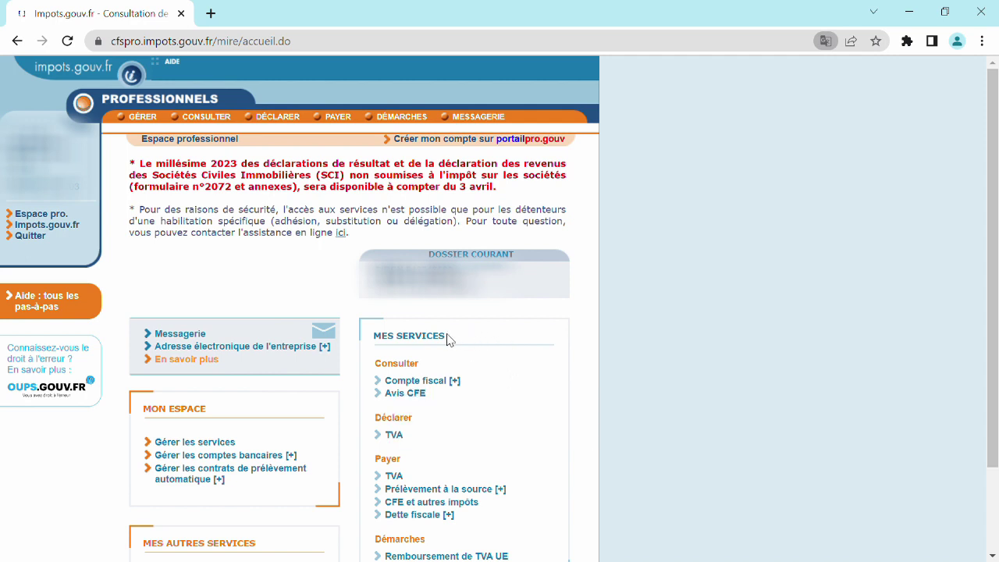
Step: Open the February 2023 3310-CA3 VAT declaration for the distance selling activity
click(400, 441)
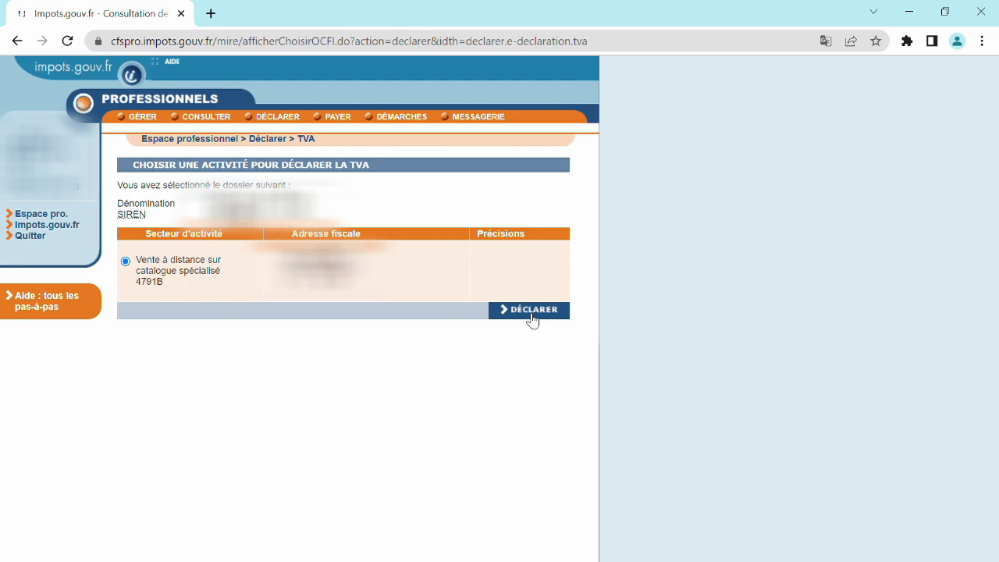
click(530, 311)
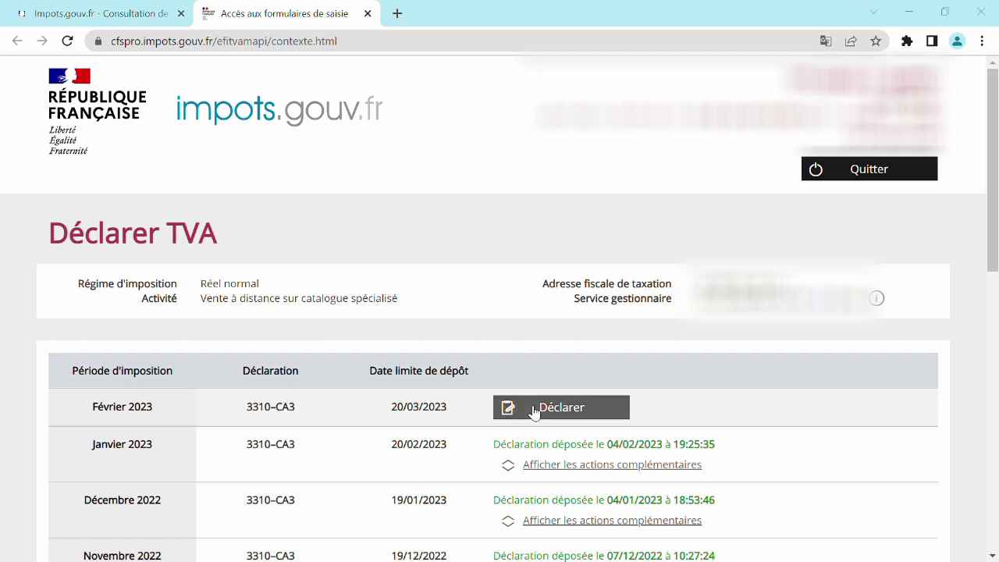
click(584, 409)
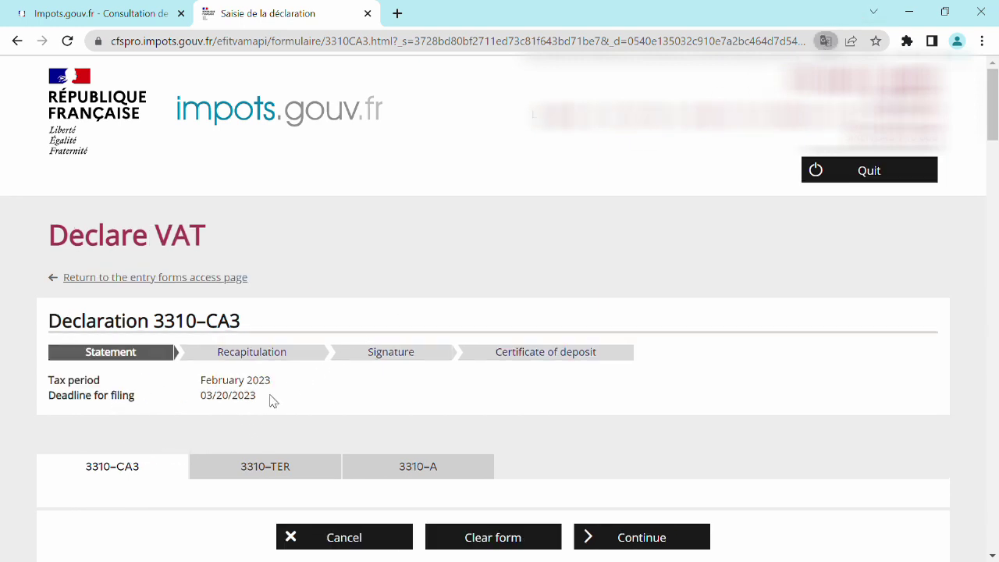
Step: Activate the VAT on imports option in the 3310-CA3 form and switch it back off
scroll(250, 412, down, 2)
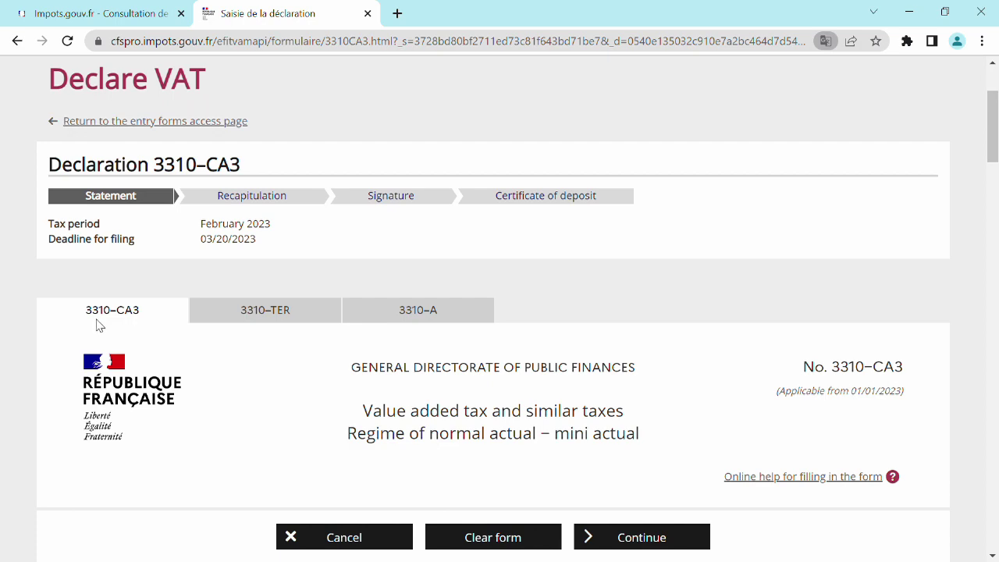
scroll(337, 345, down, 4)
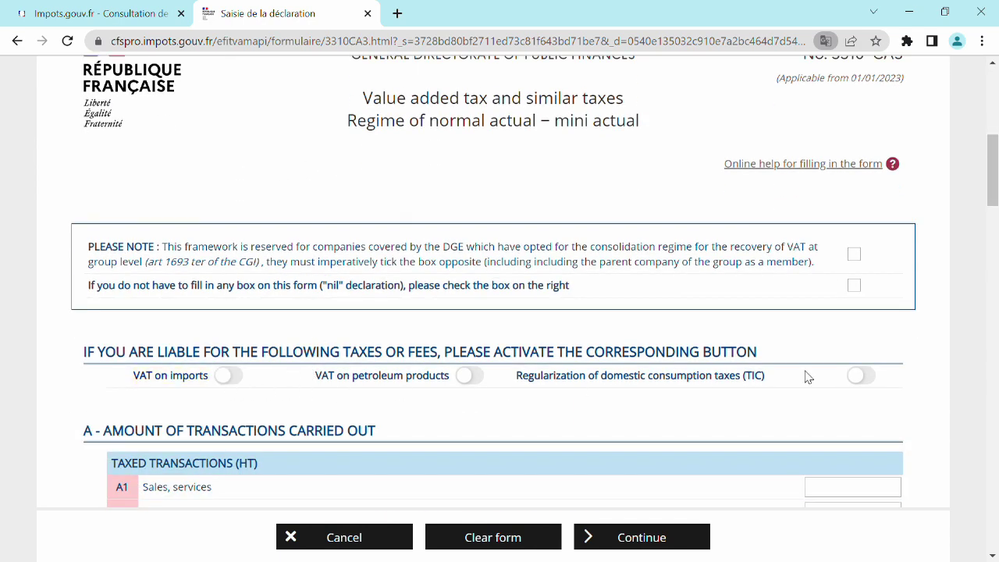
scroll(301, 429, down, 2)
scroll(369, 259, up, 1)
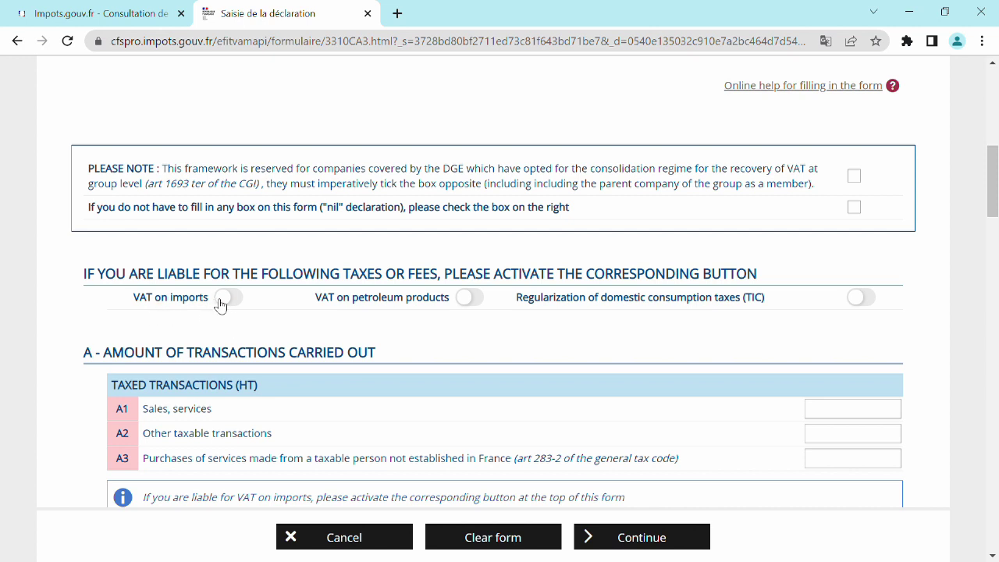
scroll(229, 330, down, 1)
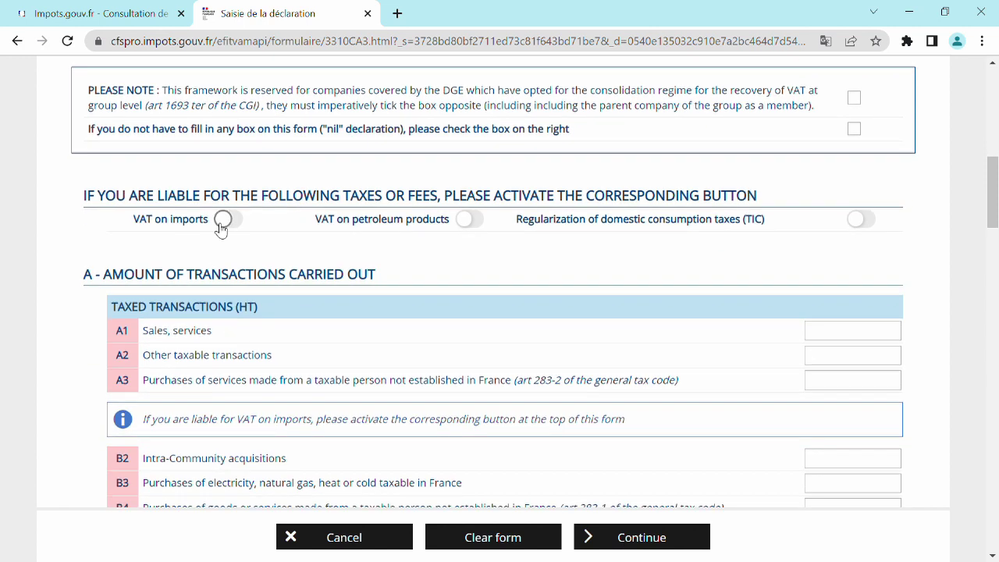
click(223, 221)
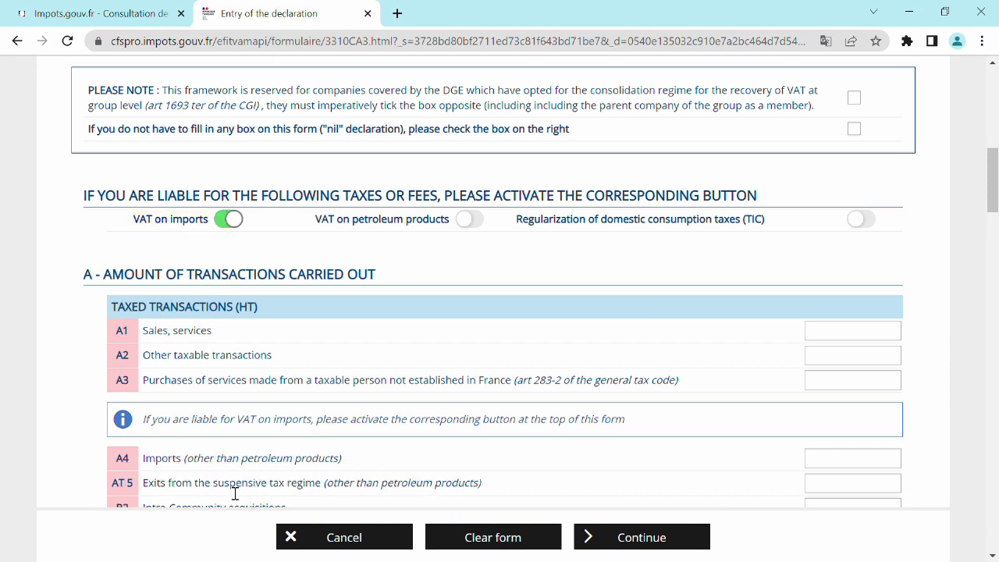
click(230, 220)
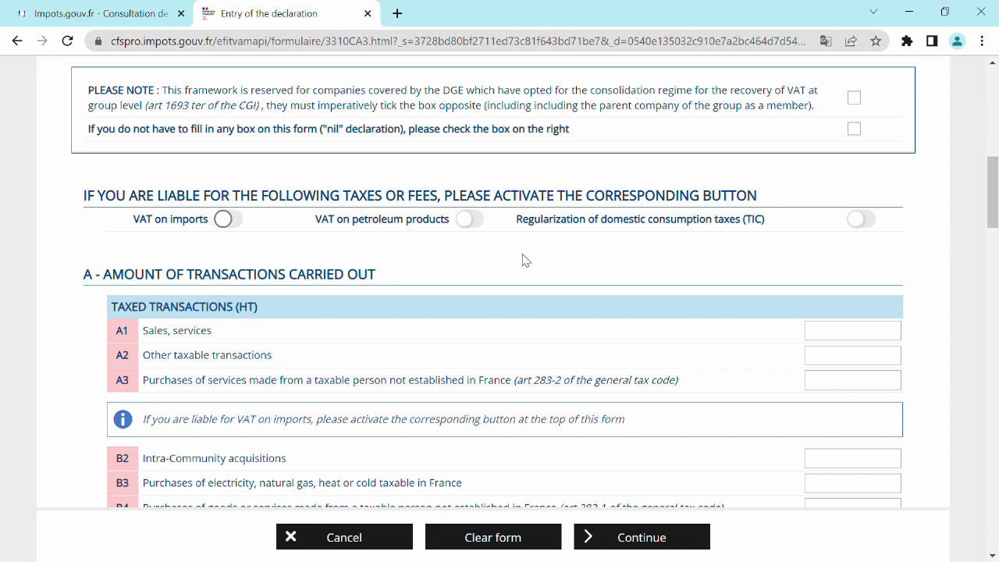
Step: Under taxed transactions, enter 21 for sales and services (A1) and 239 for intra-Community acquisitions (B2)
scroll(334, 313, down, 1)
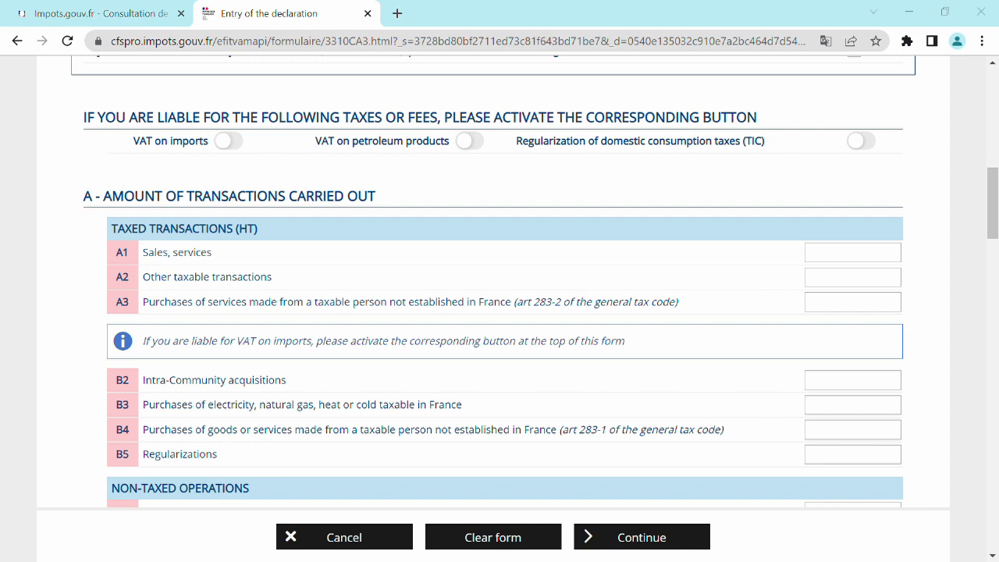
click(847, 261)
text(21)
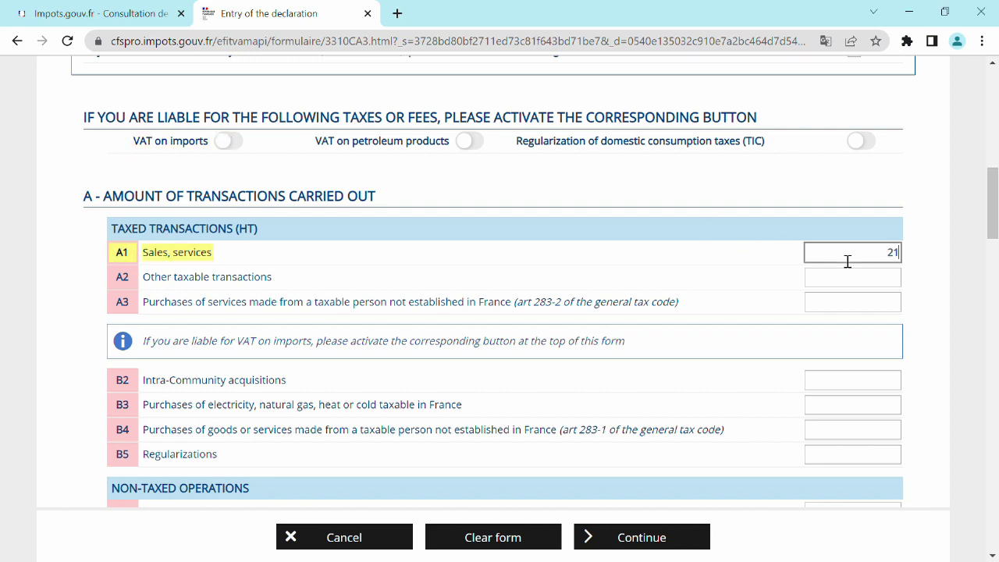
click(786, 261)
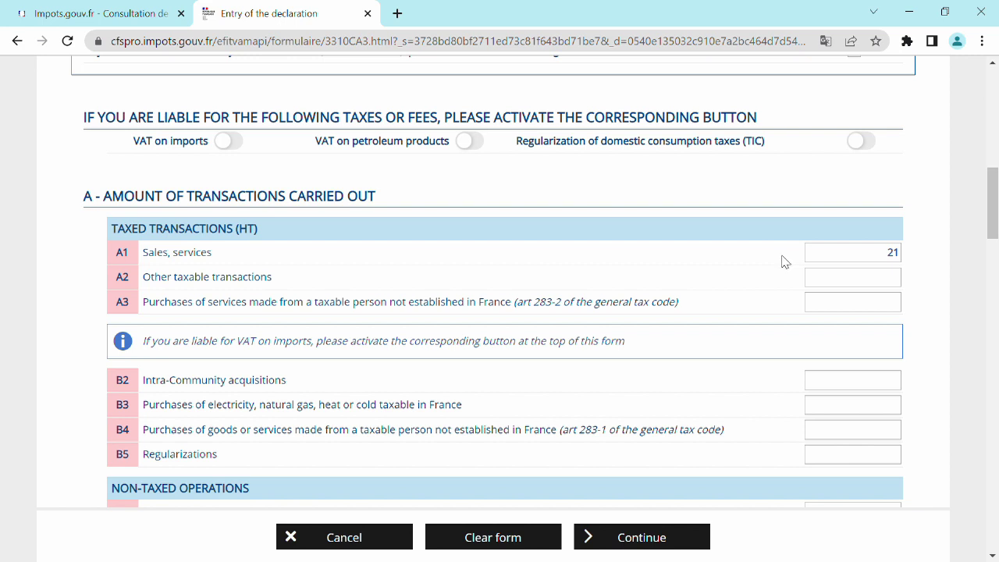
scroll(784, 261, down, 1)
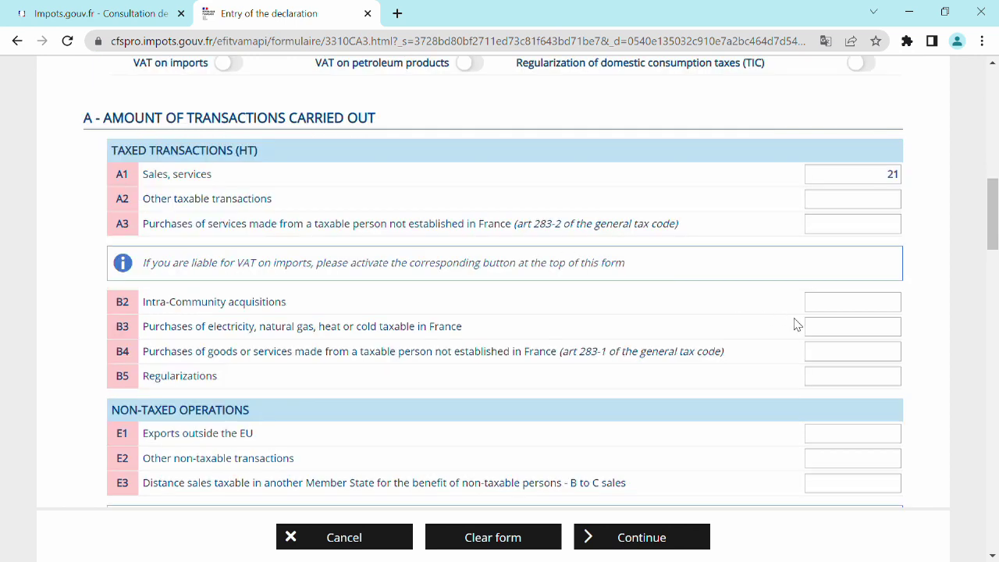
click(859, 307)
text(239)
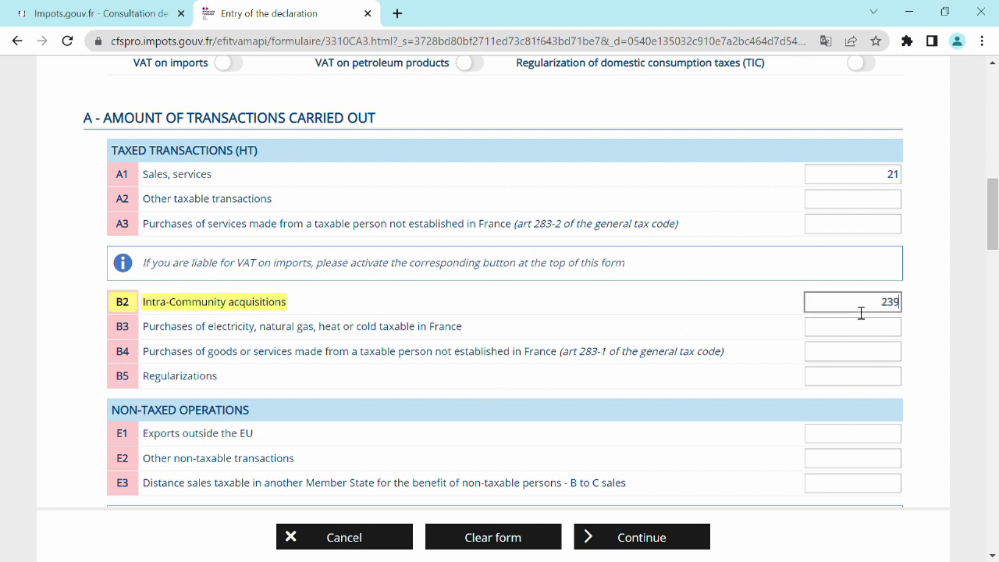
click(764, 308)
Step: Under non-taxed operations, enter 32 for intra-Community deliveries to a taxable person (F2)
scroll(792, 404, down, 3)
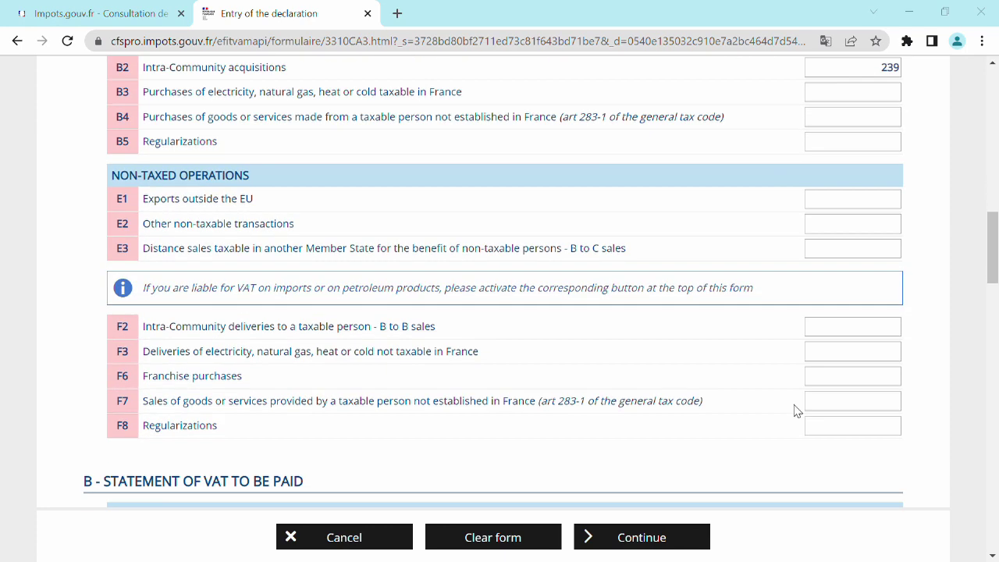
click(896, 334)
text(32)
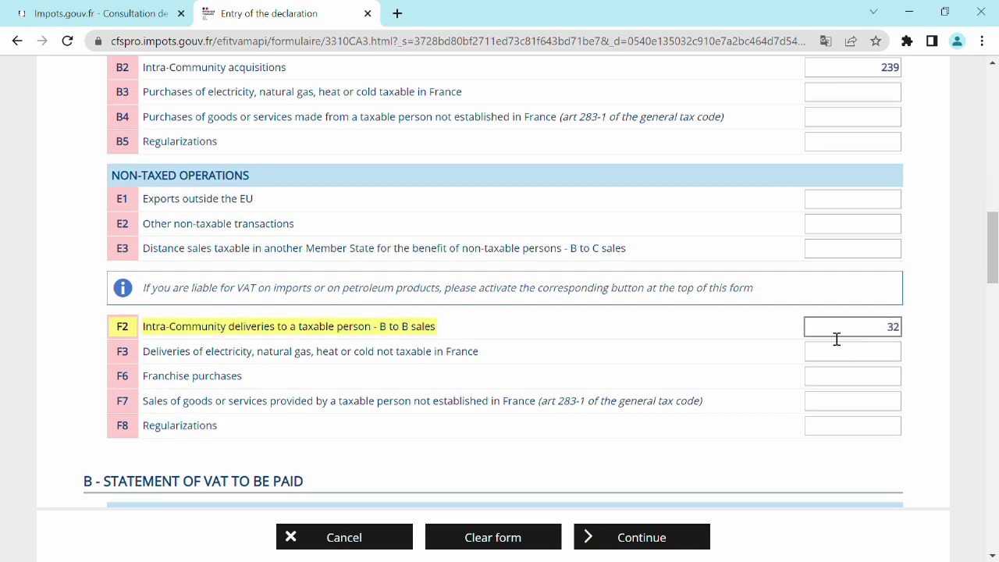
click(774, 330)
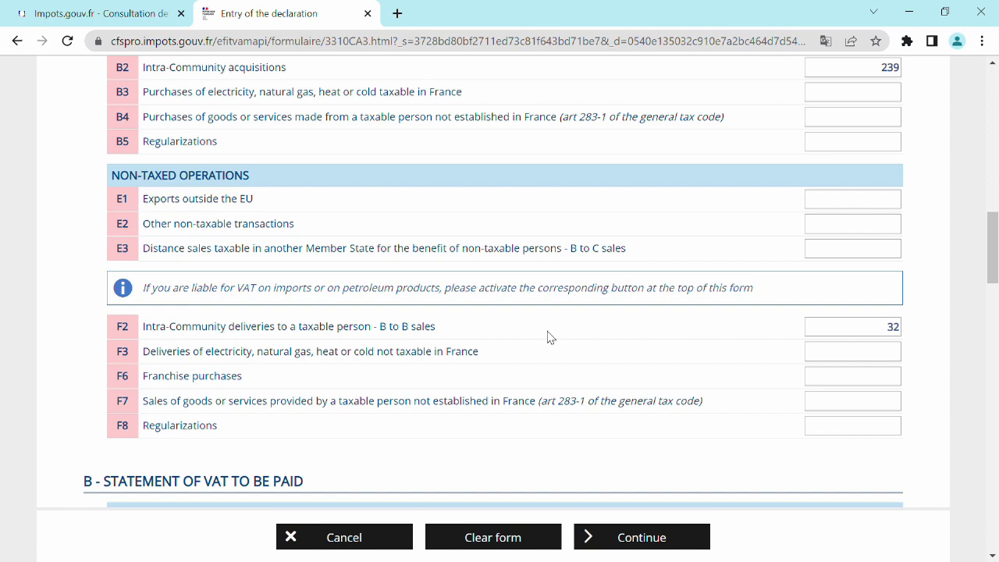
Step: In the gross VAT section, set the tax-free basis at the normal 20% rate (line 08) to 260
scroll(731, 328, down, 4)
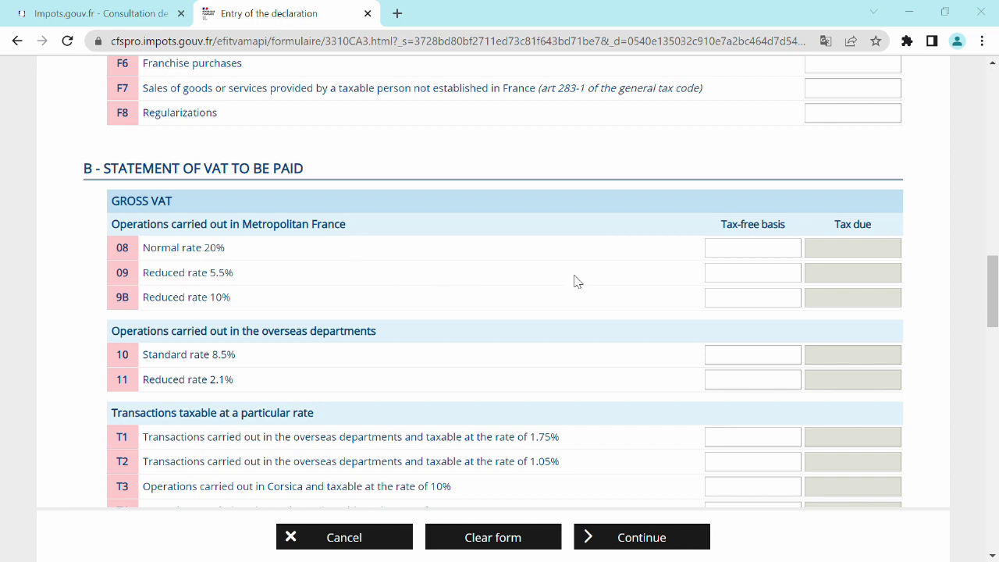
click(747, 254)
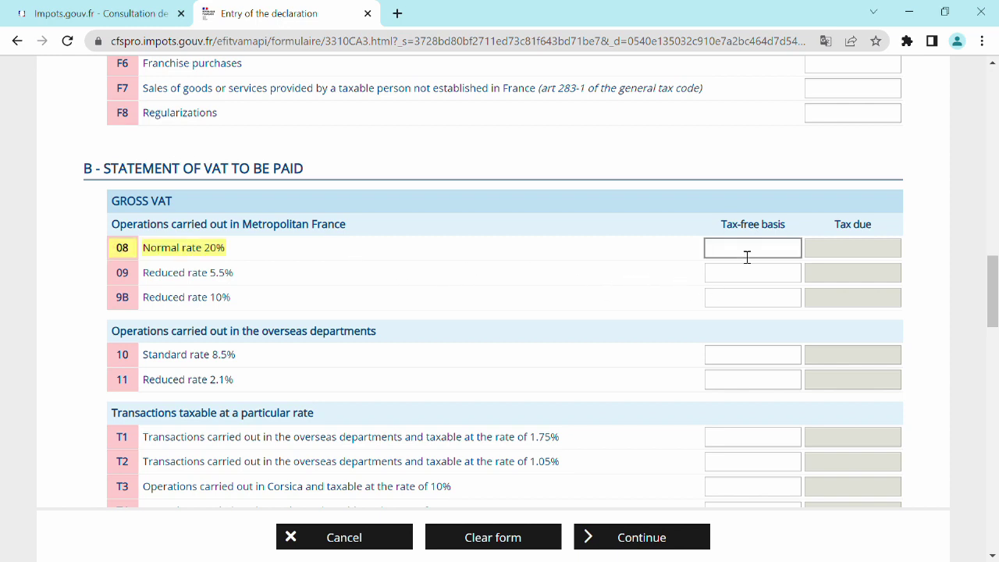
text(260)
click(636, 252)
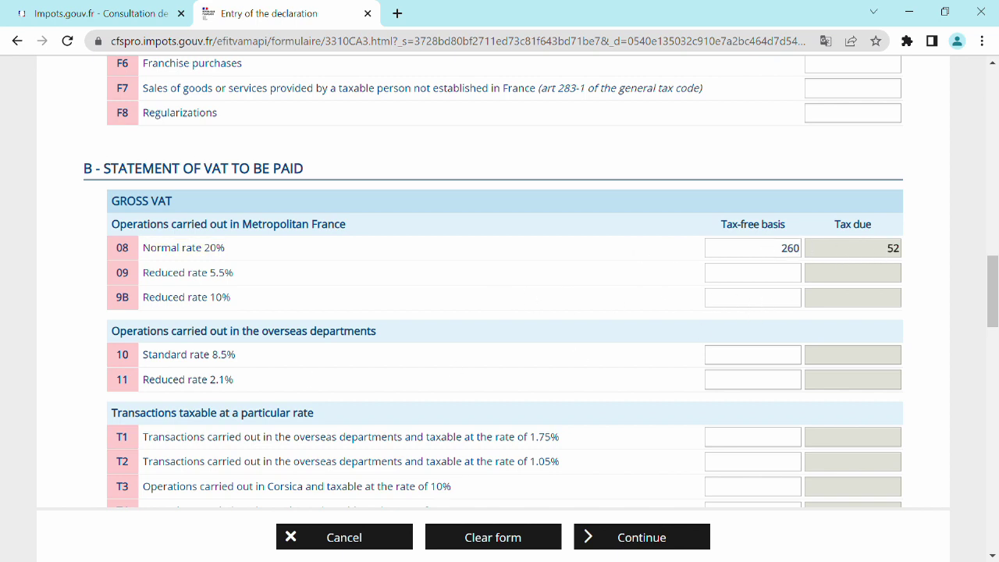
Step: Enter 48 as the VAT on intra-community acquisitions on line 17
scroll(832, 298, down, 3)
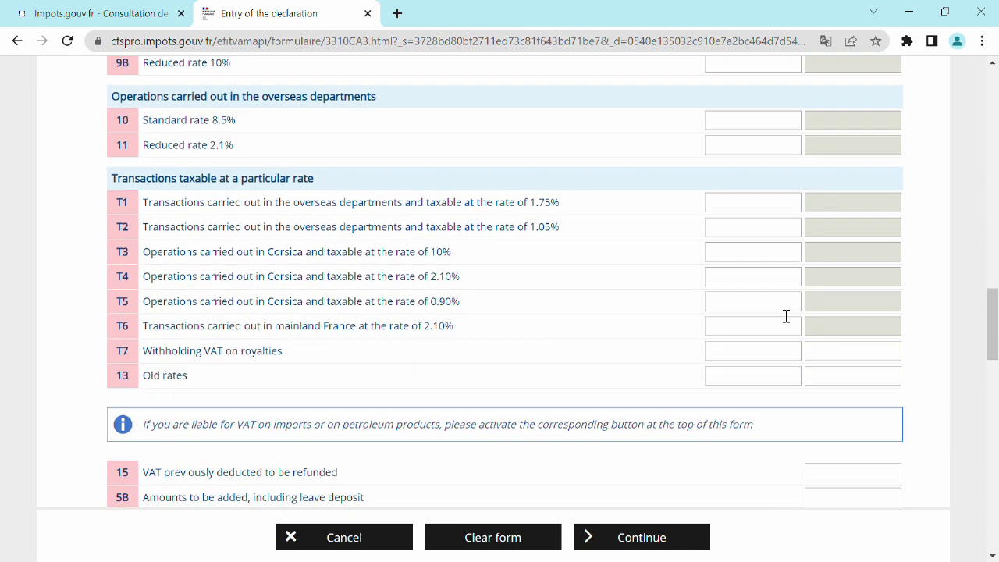
scroll(786, 316, down, 1)
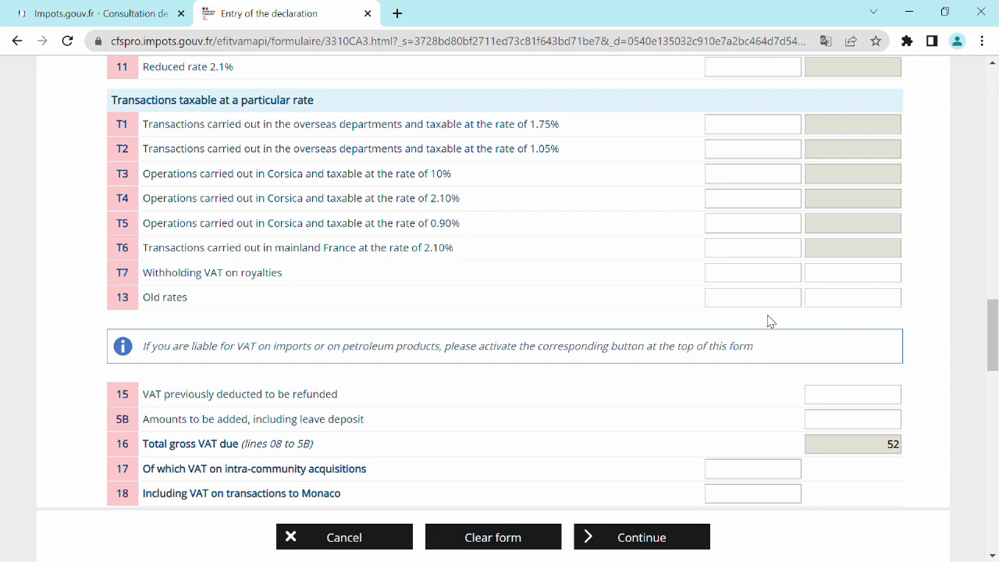
scroll(770, 321, down, 1)
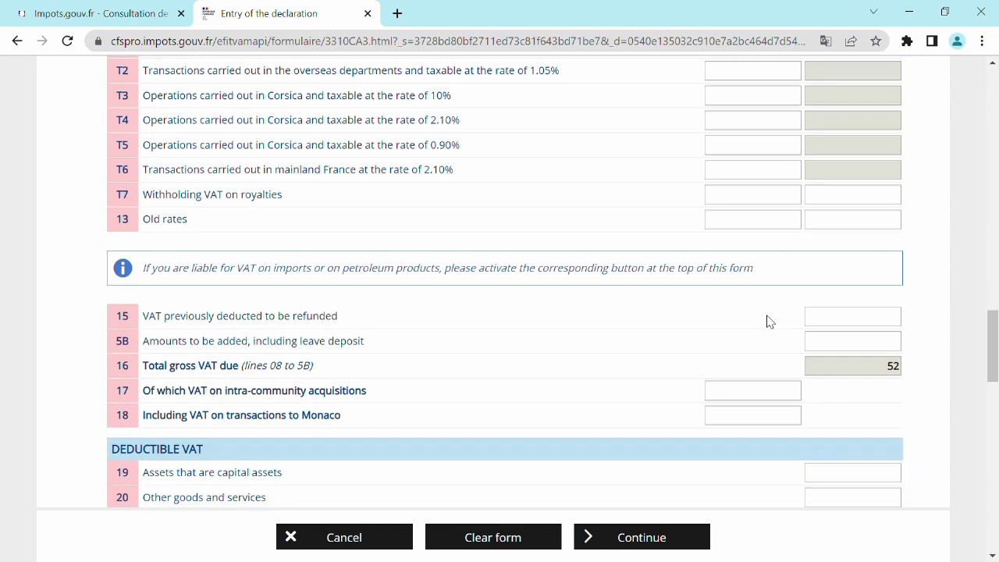
scroll(769, 322, down, 1)
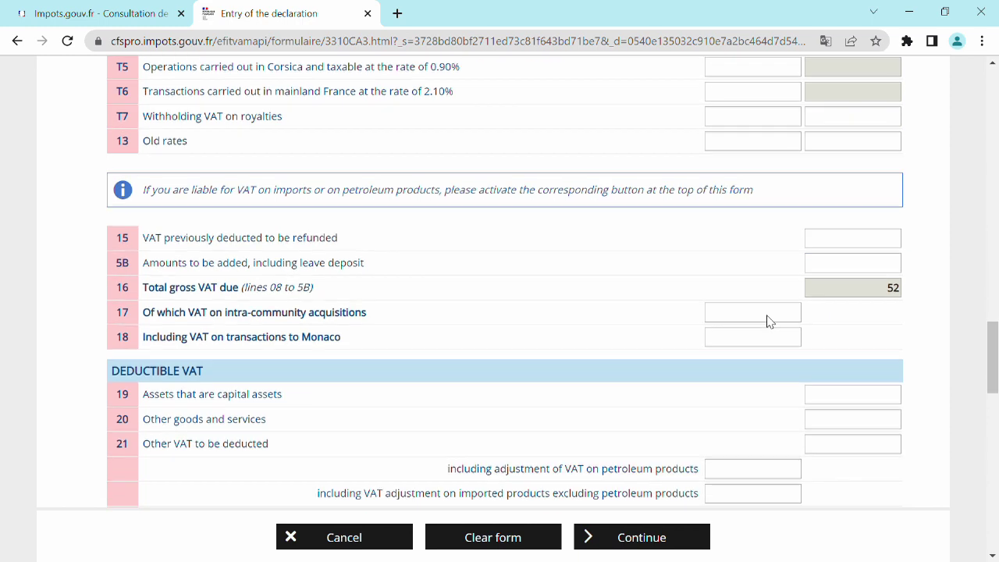
click(725, 317)
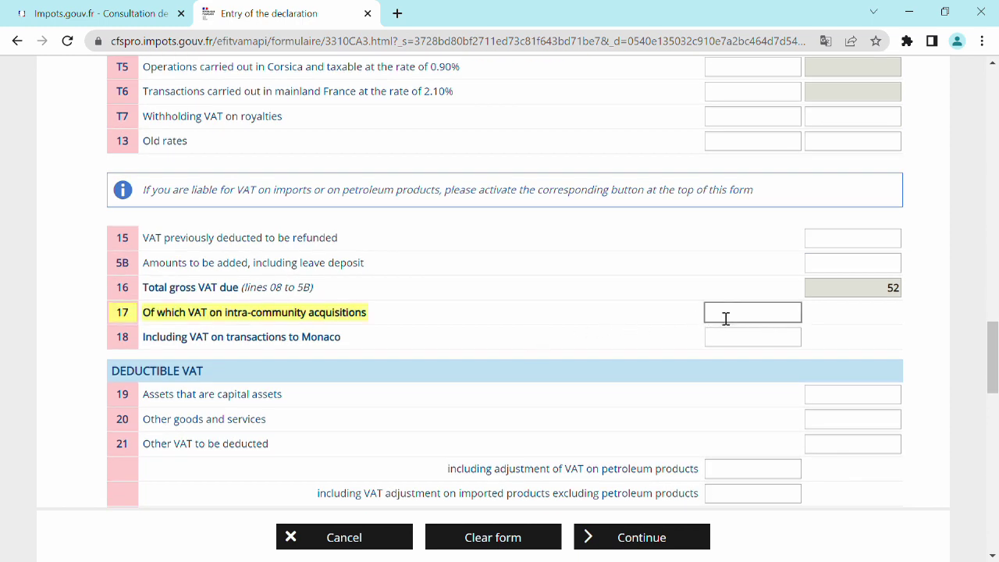
text(48)
Step: Enter 48 as the deductible VAT on other goods and services on line 20
scroll(868, 355, down, 1)
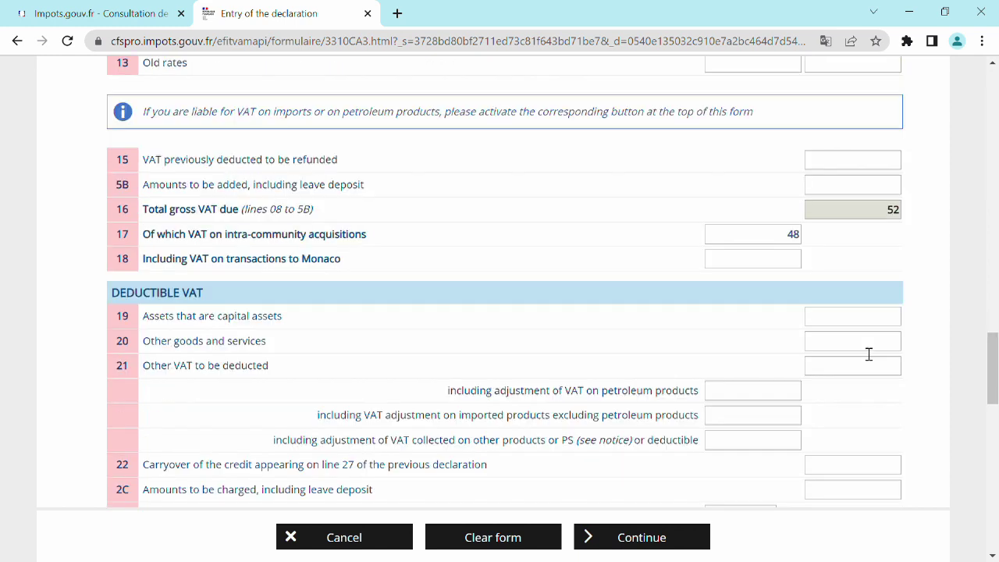
click(868, 343)
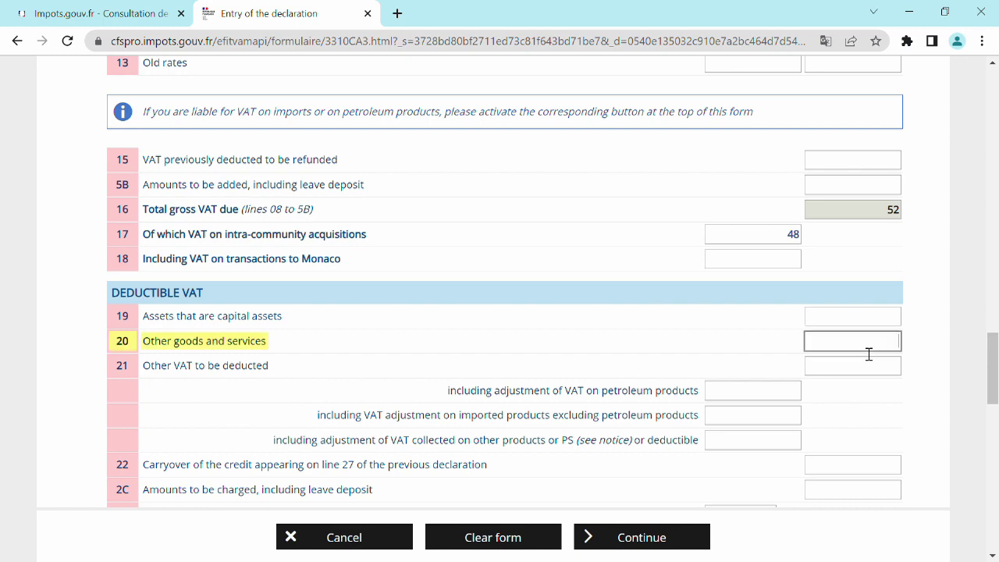
text(48)
click(786, 346)
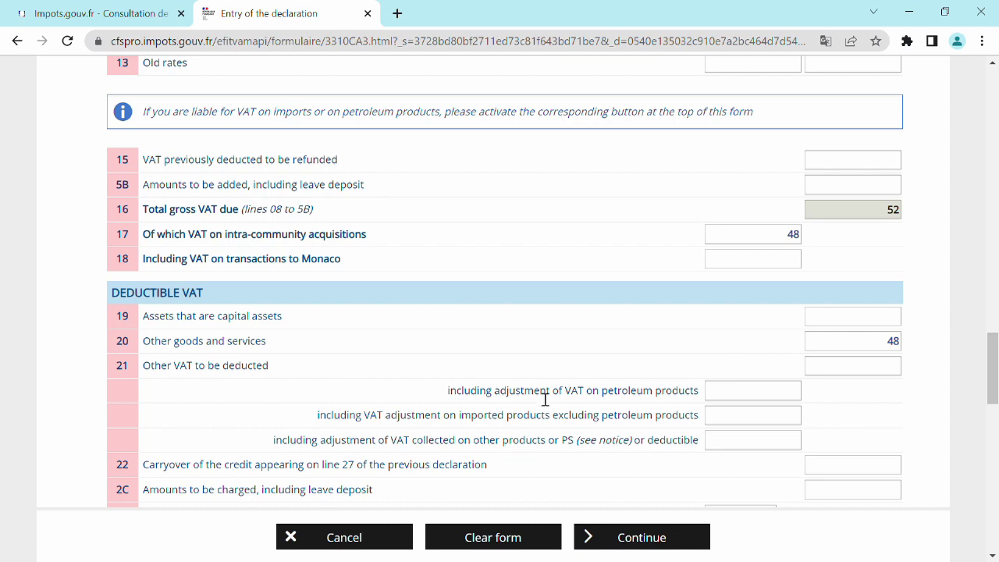
Step: Review the total deductible VAT, the VAT due, the total payable and the closing sections of the declaration
scroll(496, 404, down, 1)
scroll(497, 404, down, 1)
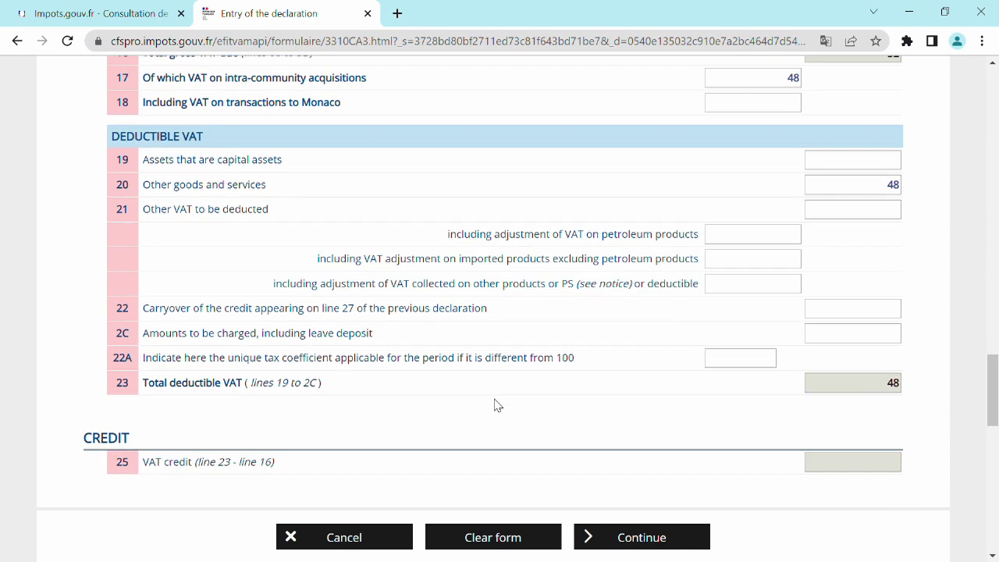
scroll(672, 388, down, 3)
scroll(750, 378, up, 1)
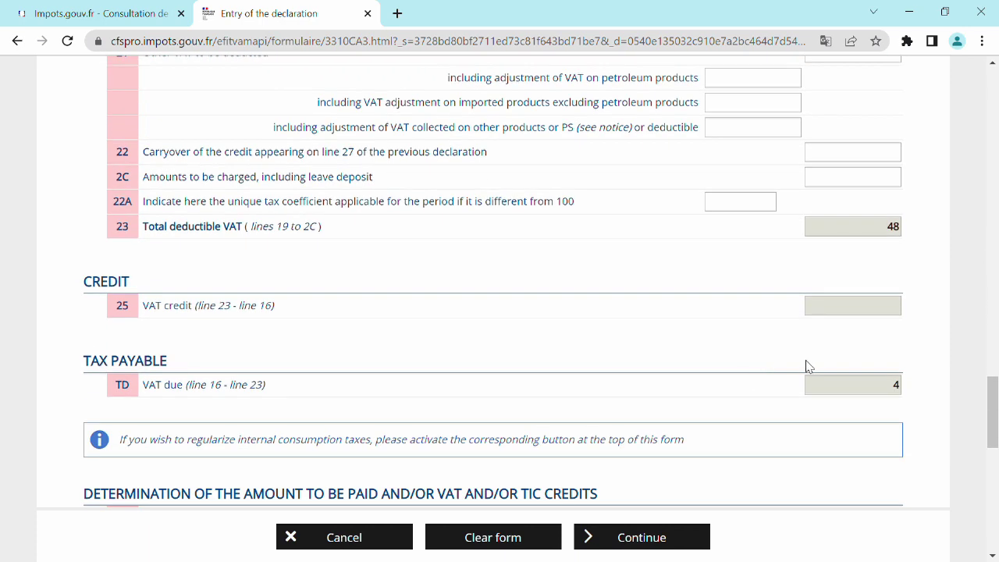
scroll(882, 381, down, 1)
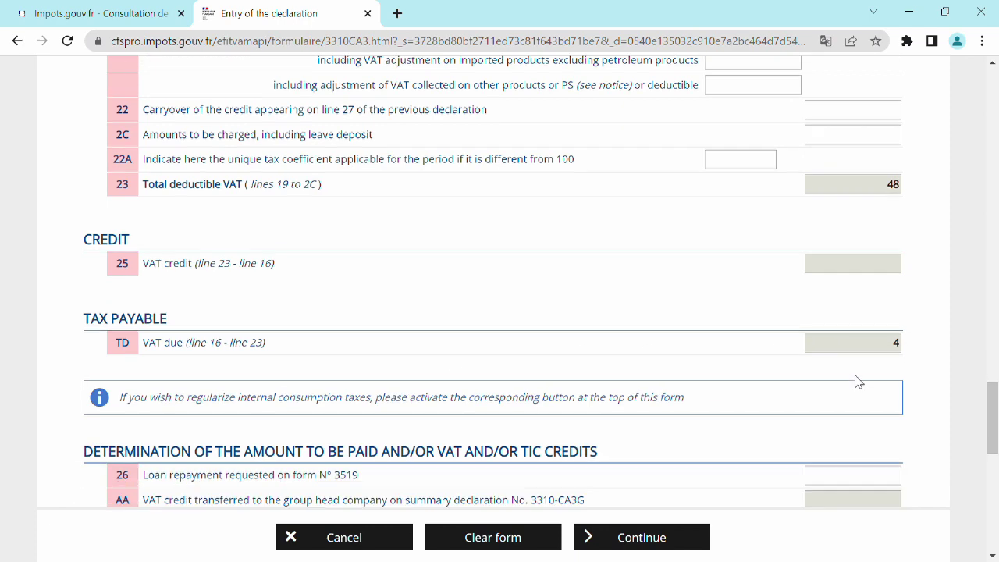
scroll(834, 346, down, 2)
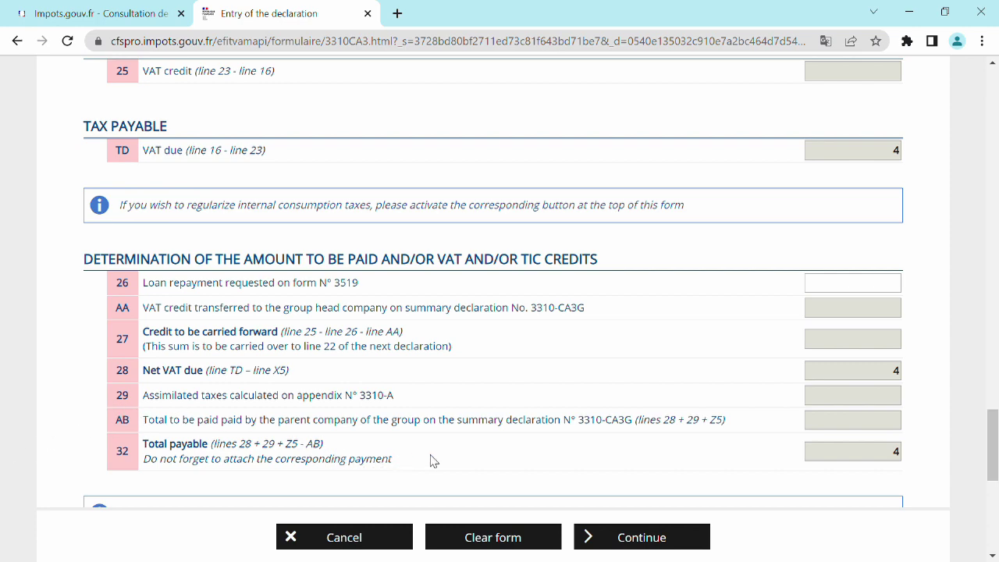
scroll(749, 450, down, 2)
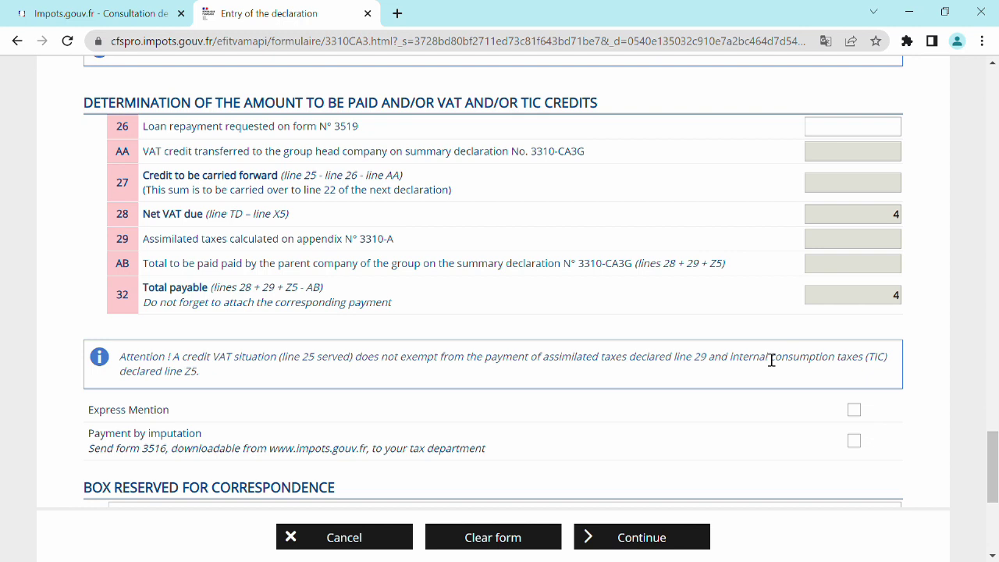
scroll(791, 361, down, 2)
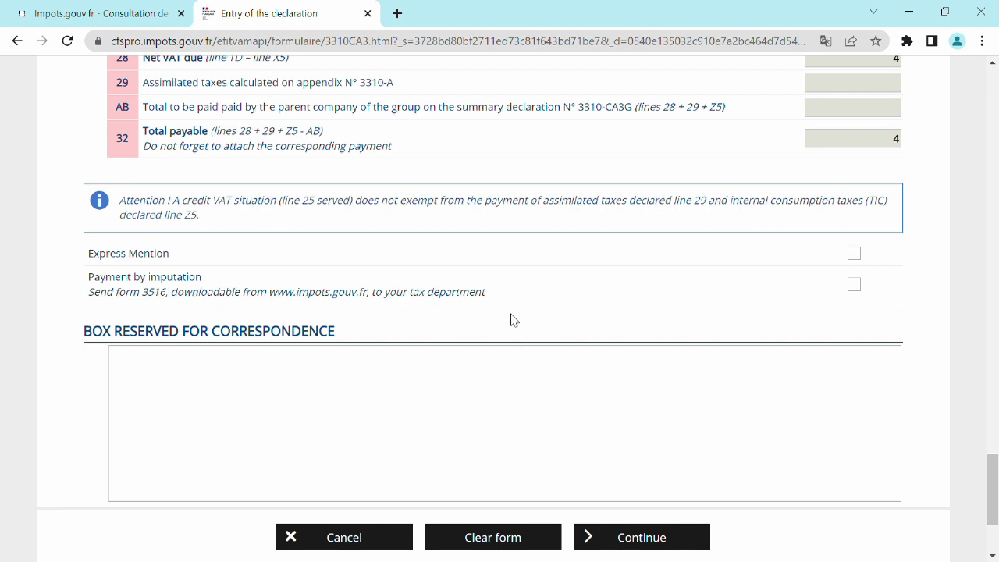
Step: Proceed from the completed form to the recapitulation and acknowledge the notice about the empty annexes 3310-TER and 3310-A
scroll(621, 311, up, 1)
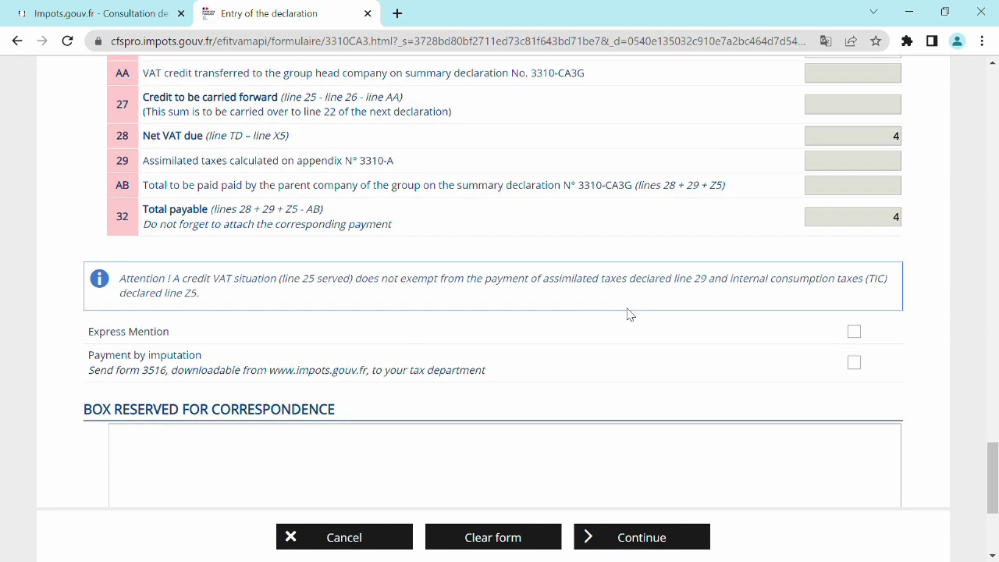
scroll(629, 312, down, 1)
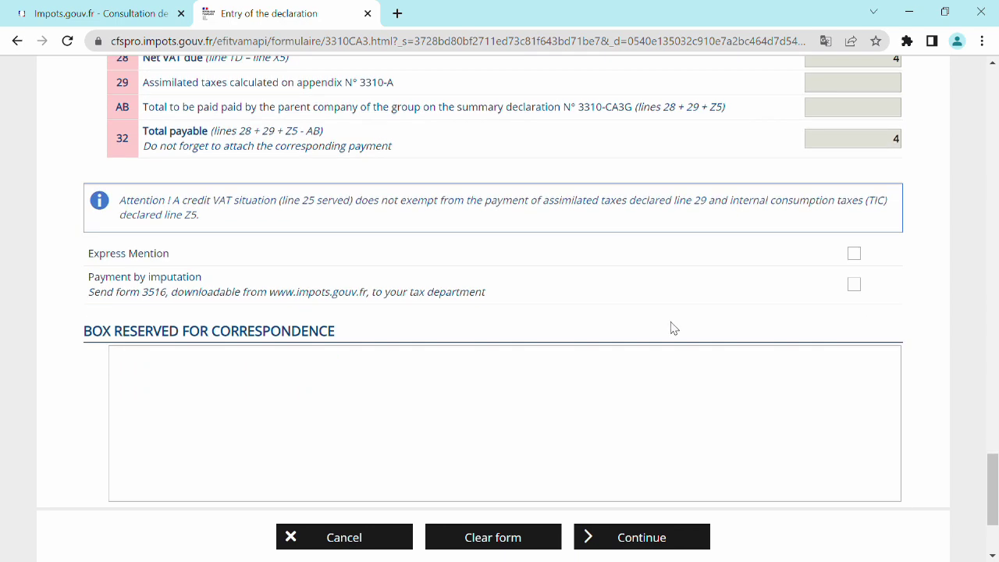
scroll(703, 331, down, 1)
scroll(748, 334, down, 1)
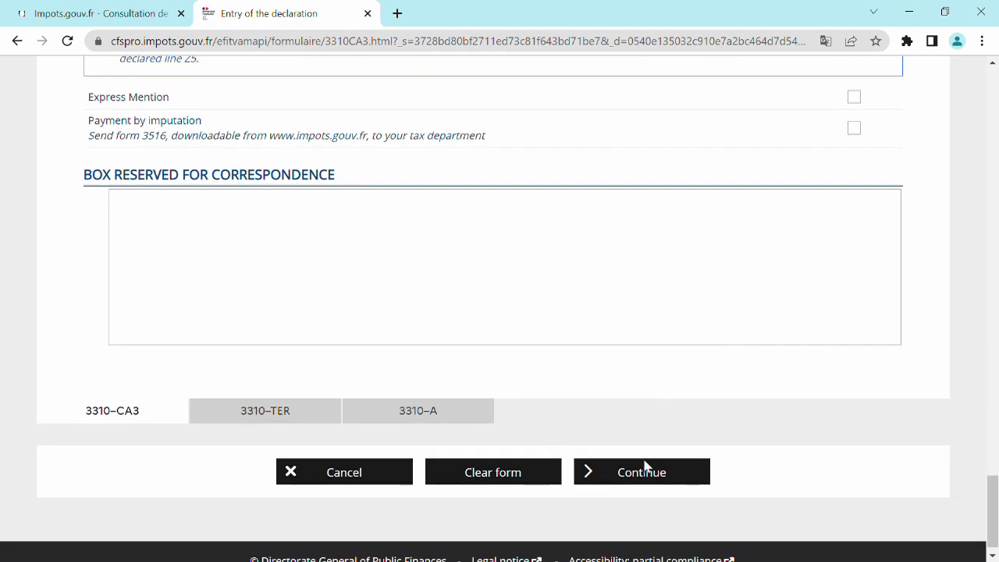
click(625, 473)
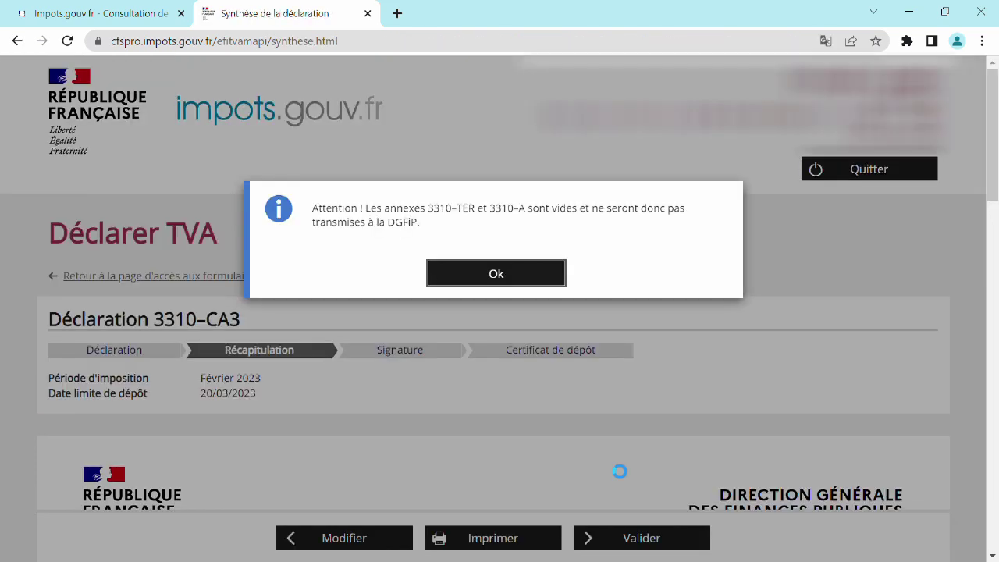
click(496, 274)
Step: Check the declared amounts in the recapitulation and reopen the declaration for modification
scroll(495, 282, down, 5)
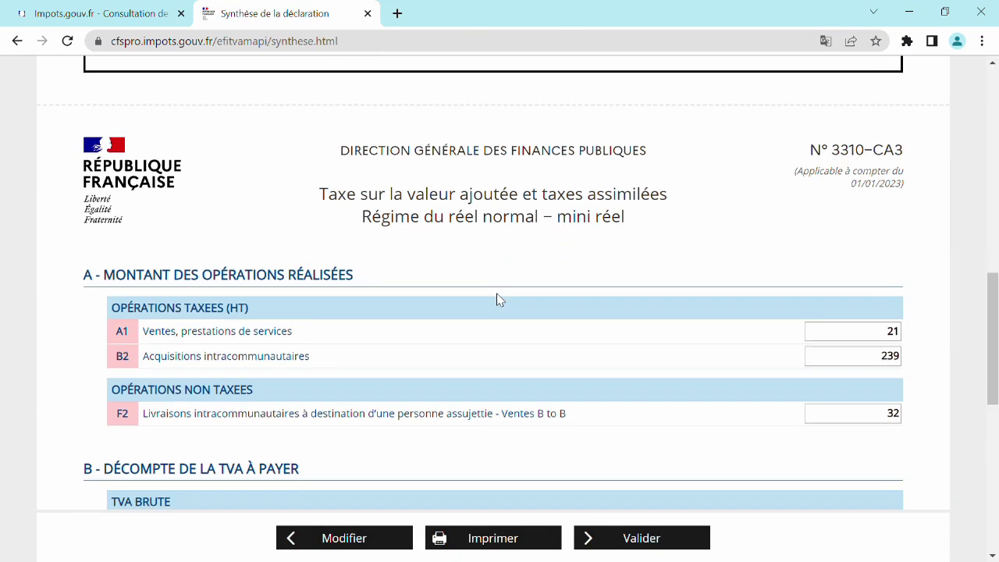
scroll(398, 308, down, 6)
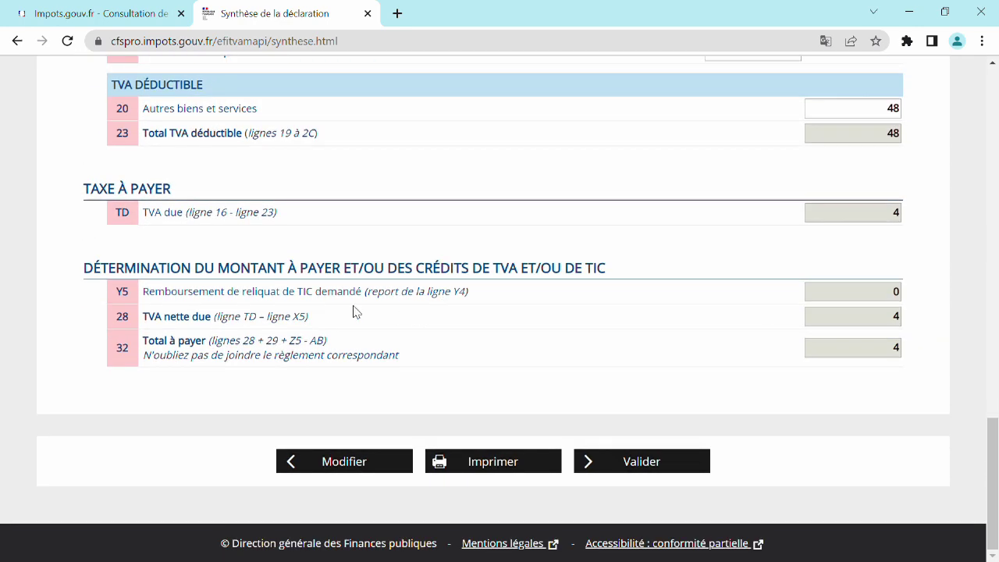
scroll(336, 308, up, 5)
scroll(305, 316, up, 4)
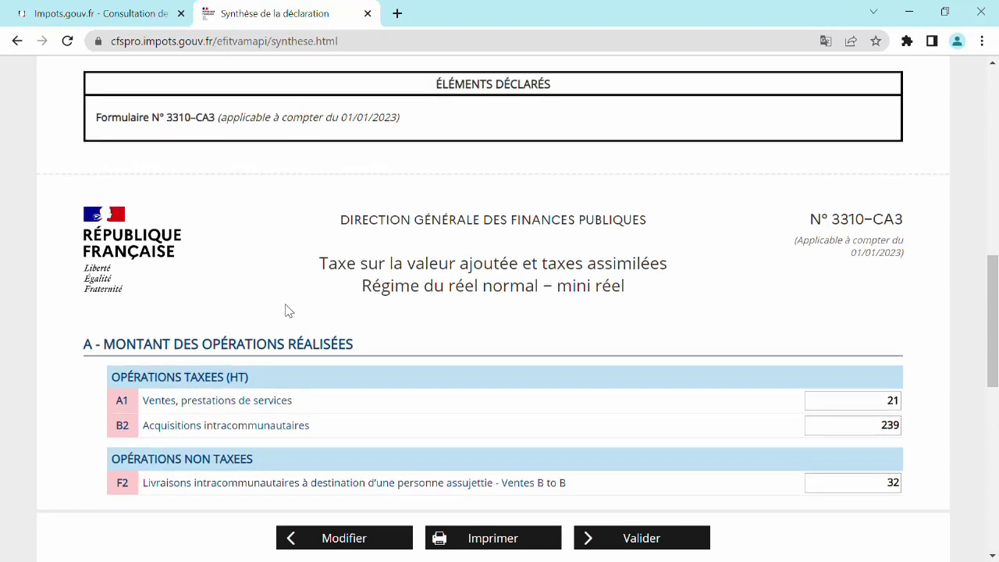
scroll(287, 311, down, 3)
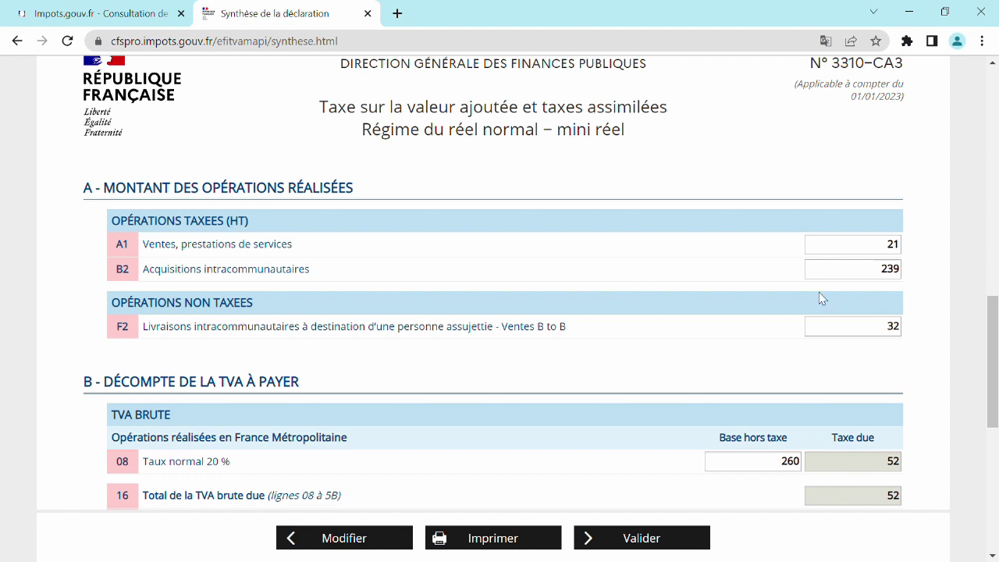
click(355, 546)
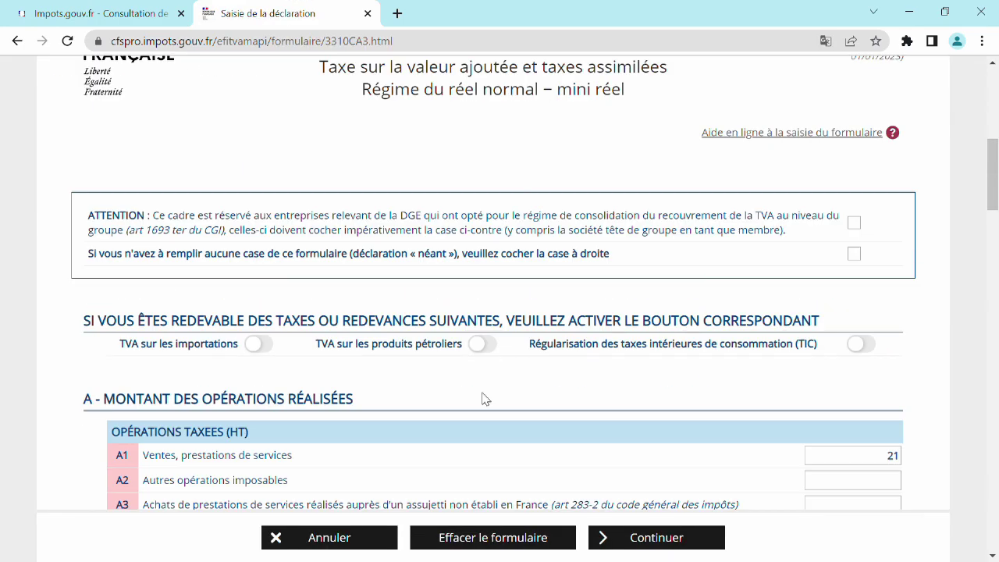
Step: In the non-taxed operations section, enter 22 as exports outside the EU on line E1
scroll(499, 388, down, 6)
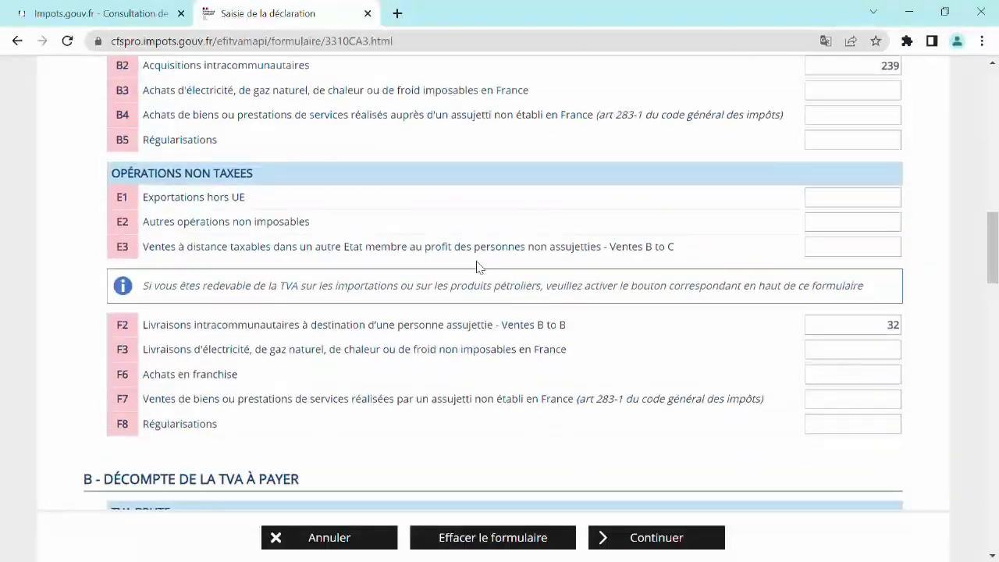
click(855, 205)
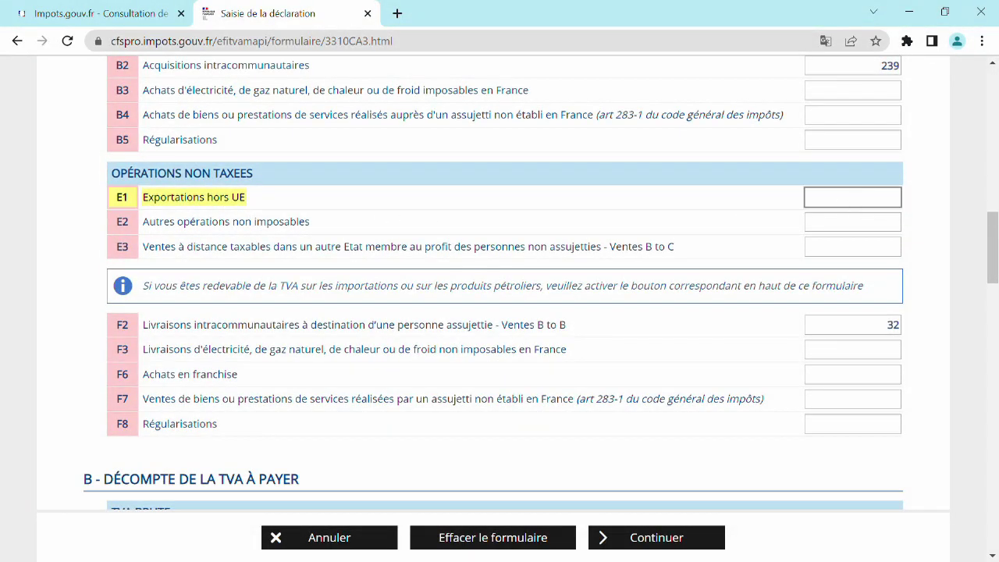
key(alt+Tab)
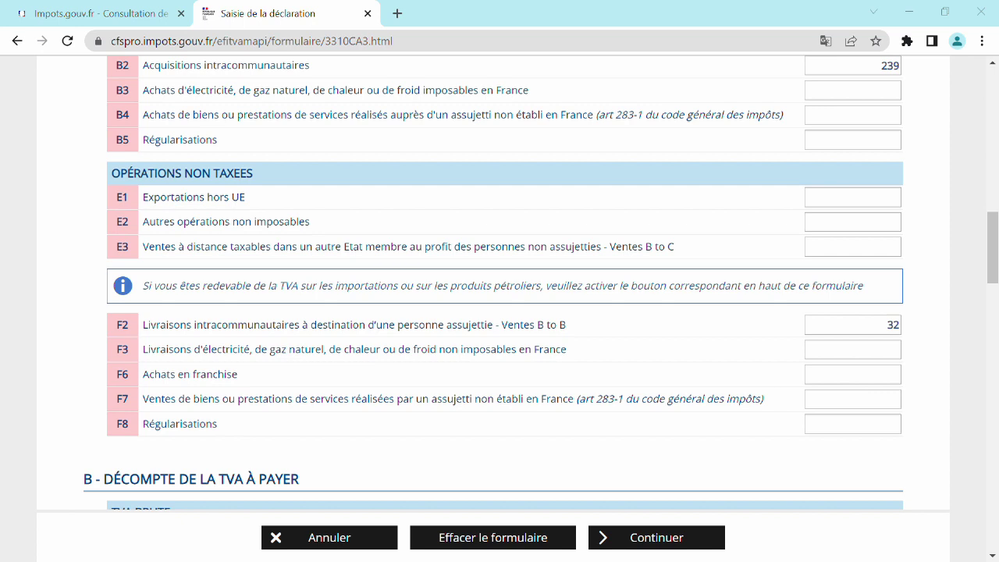
click(892, 206)
text(22)
click(757, 215)
scroll(780, 245, down, 2)
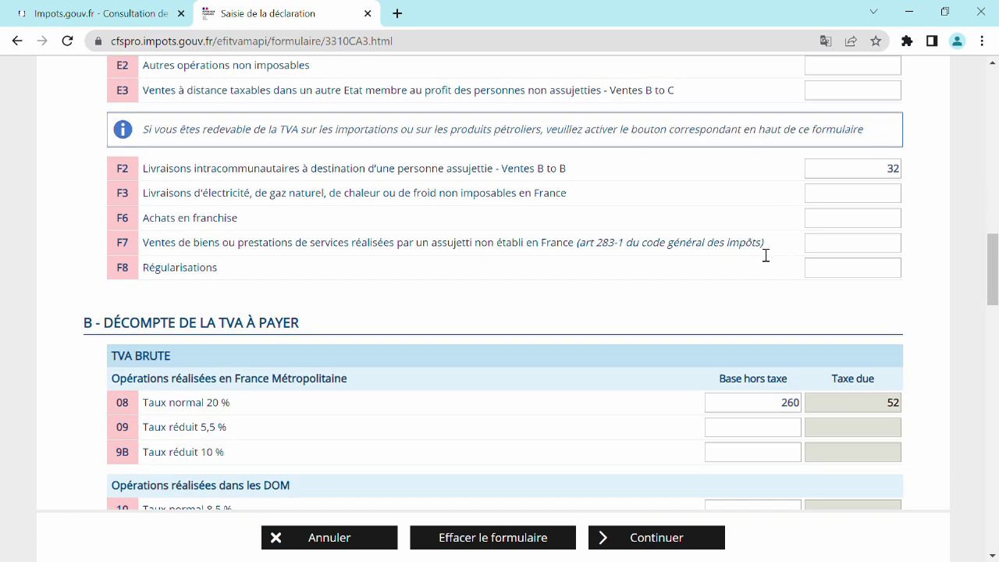
Step: Return the amended declaration to the recapitulation and accept the notice about the empty annexes
scroll(760, 254, down, 7)
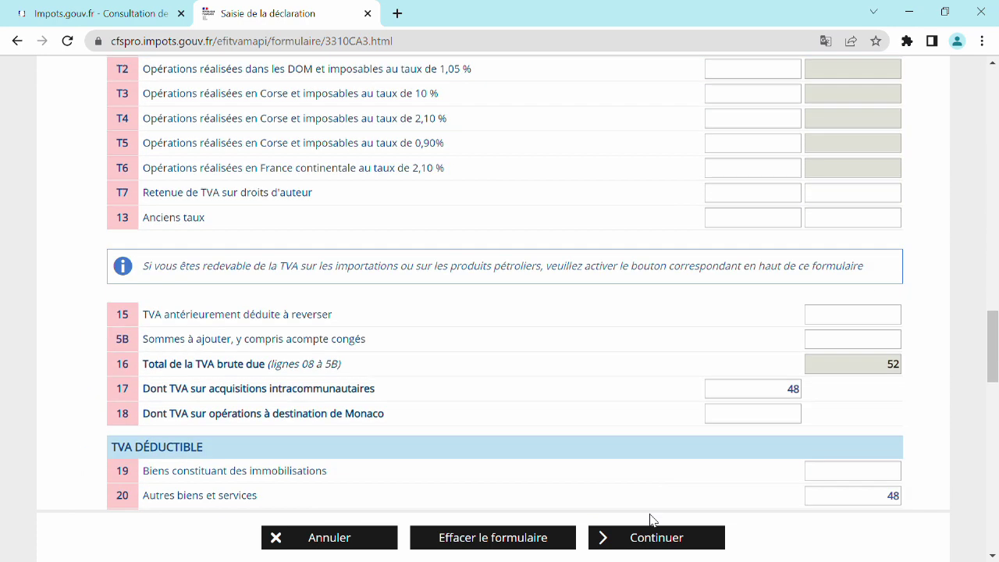
click(662, 542)
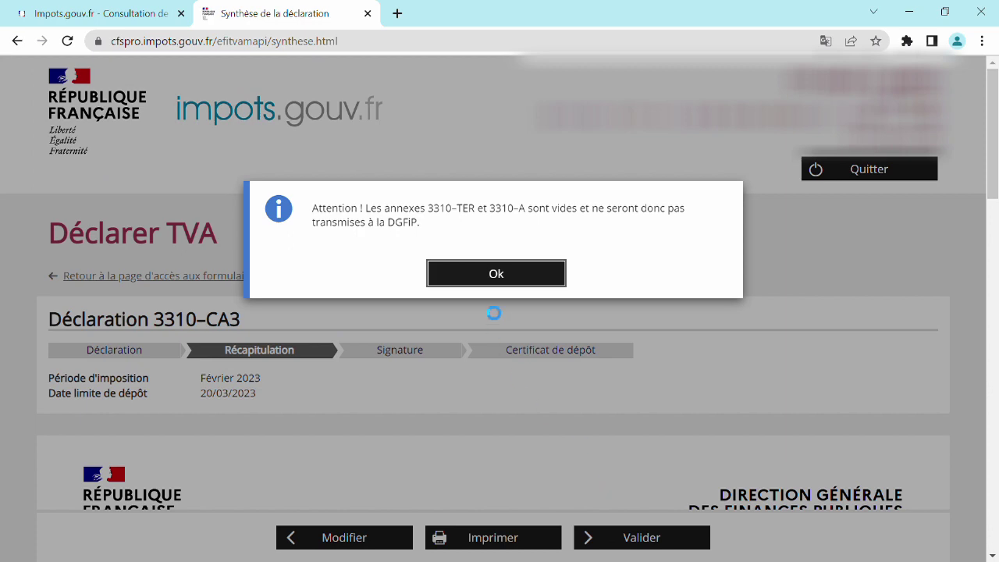
click(506, 275)
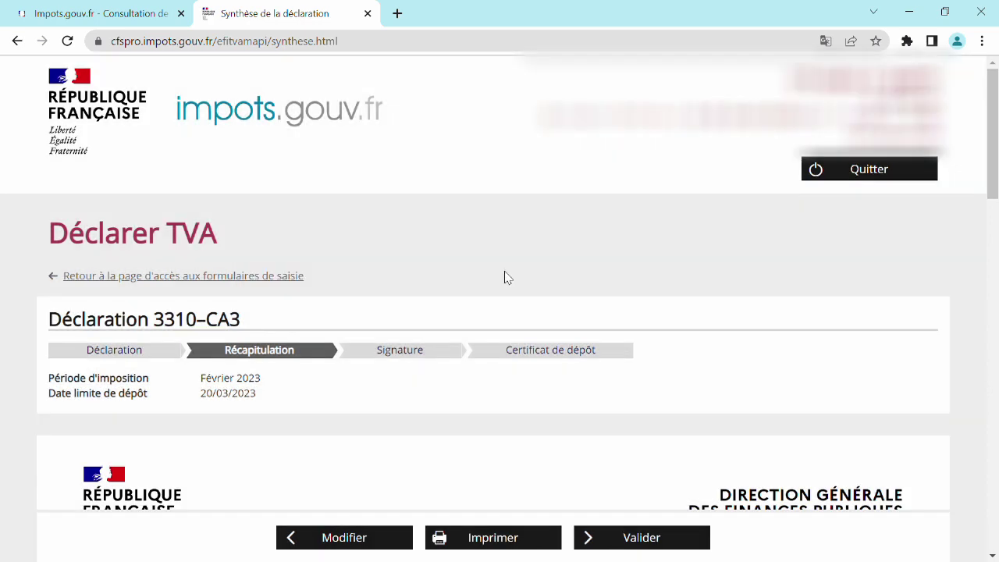
Step: Check the amended operations, gross VAT, deductible VAT and total payable in the recapitulation, and validate the declaration
scroll(495, 352, down, 9)
scroll(495, 352, up, 2)
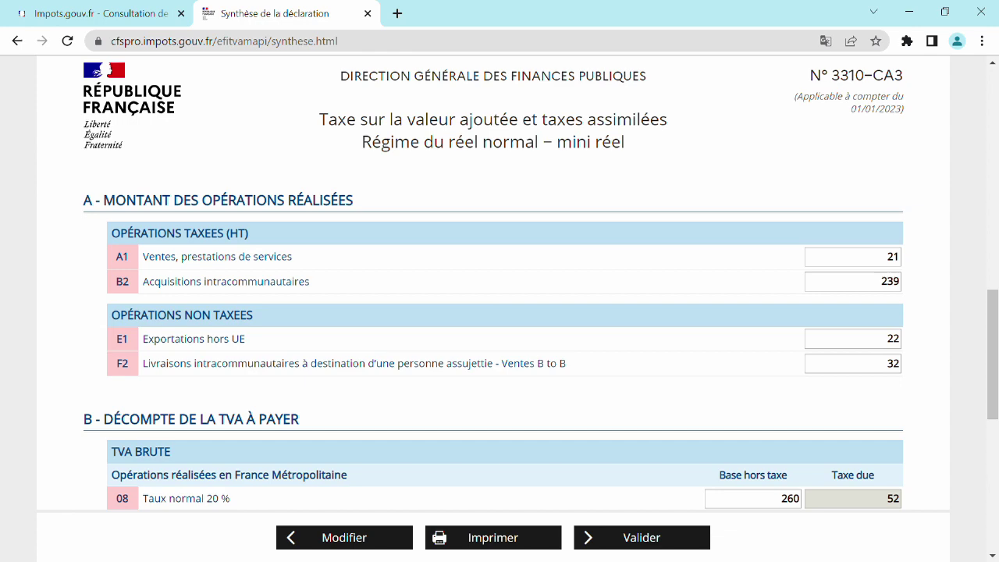
scroll(684, 330, down, 3)
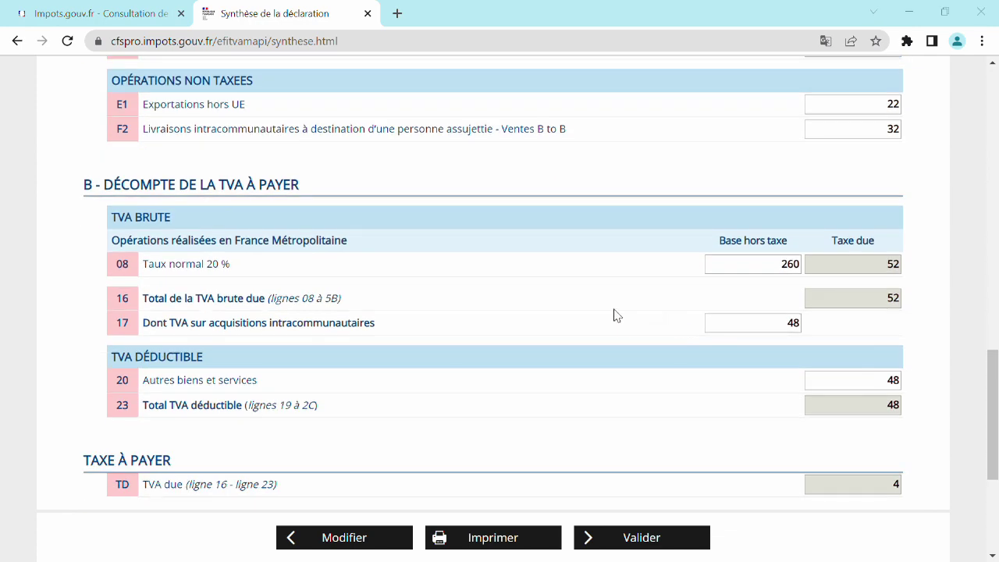
scroll(774, 395, down, 2)
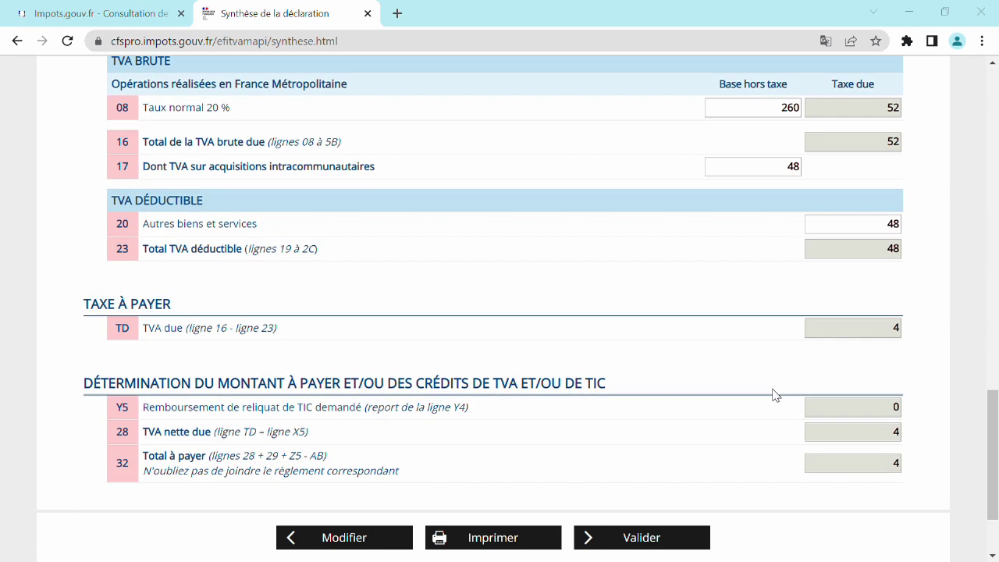
click(656, 545)
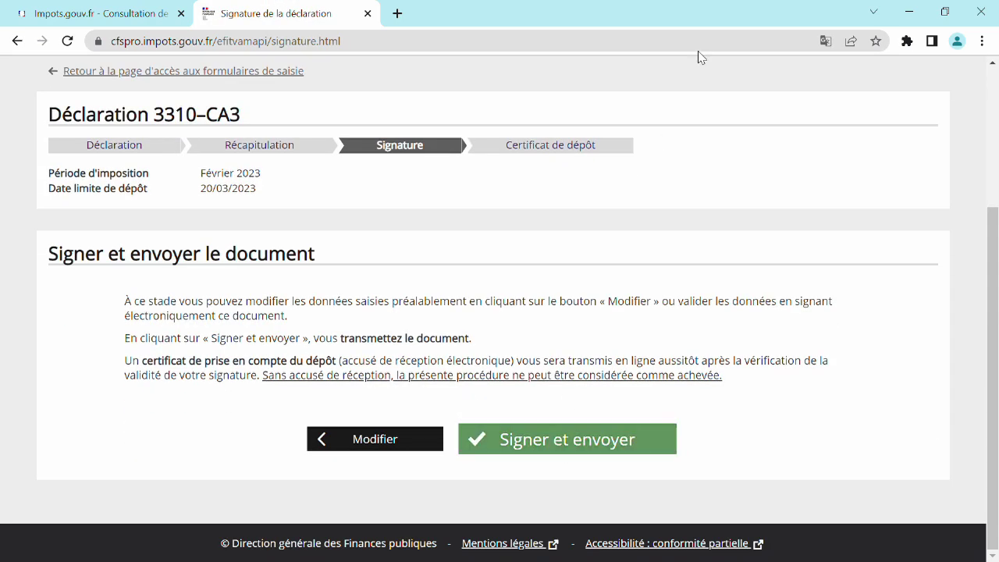
Step: Translate the signature page into English, and sign and send the declaration
click(826, 41)
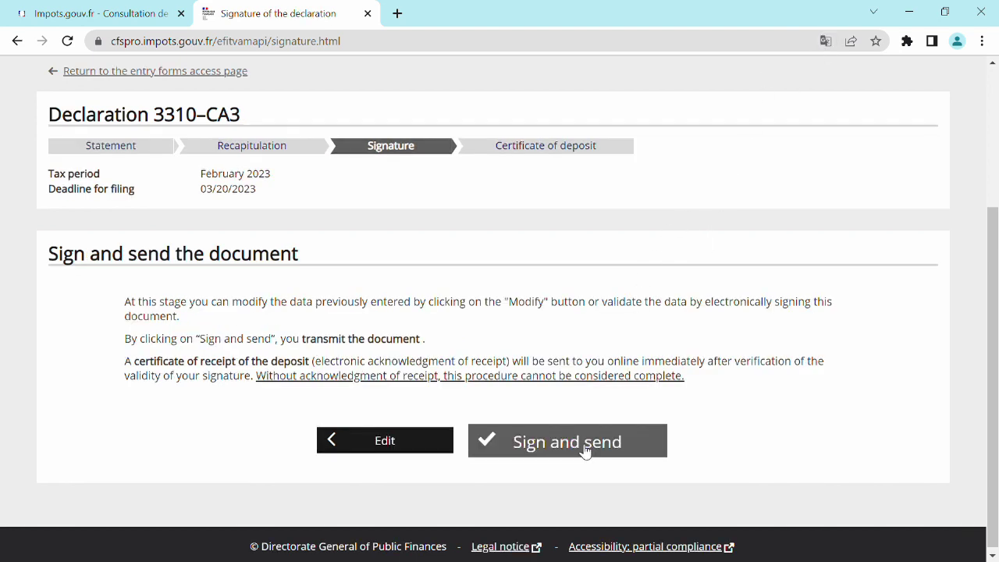
click(586, 442)
Step: Print the filing receipt of the declaration with Microsoft Print to PDF, all pages, in portrait and color
scroll(487, 406, down, 1)
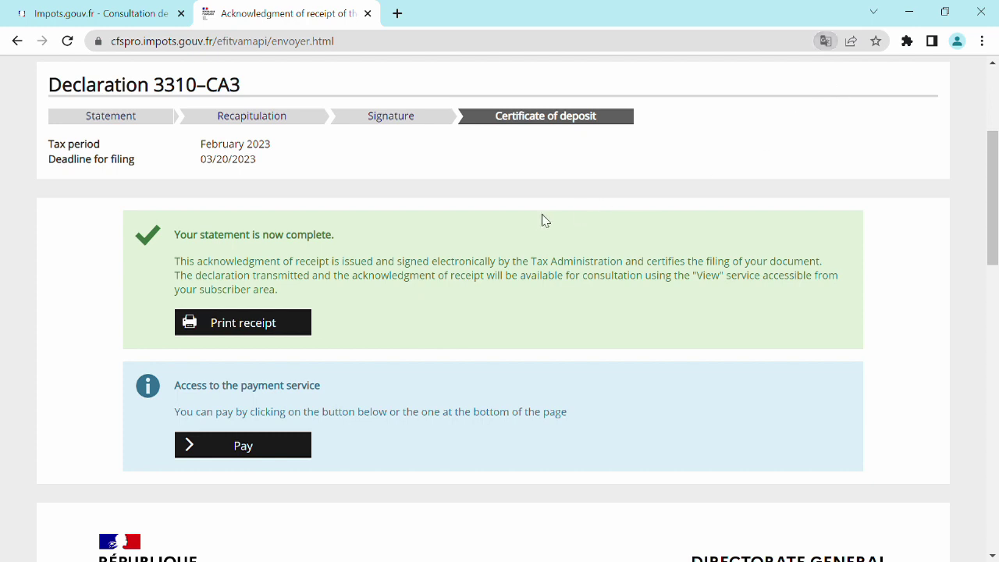
scroll(541, 222, down, 1)
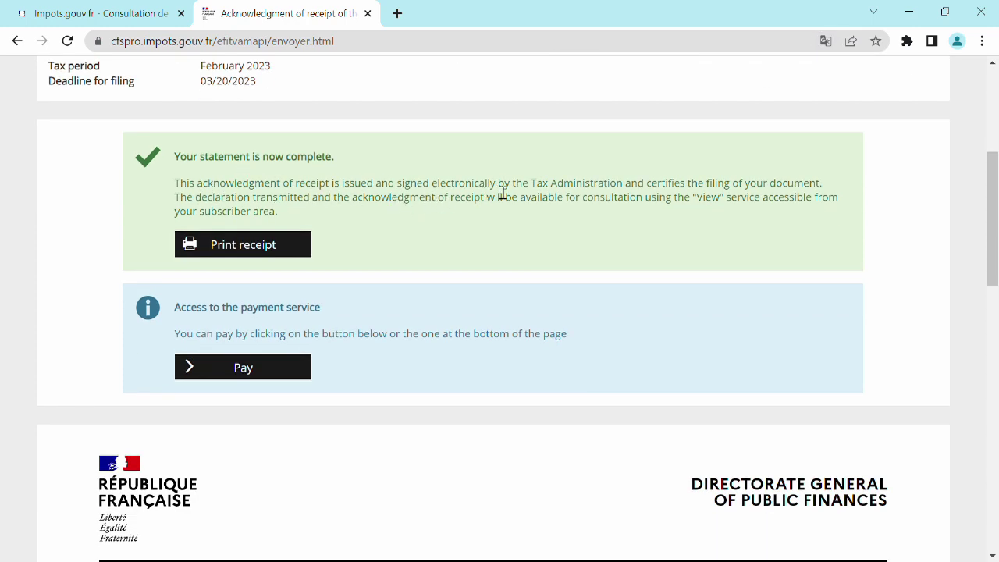
click(245, 248)
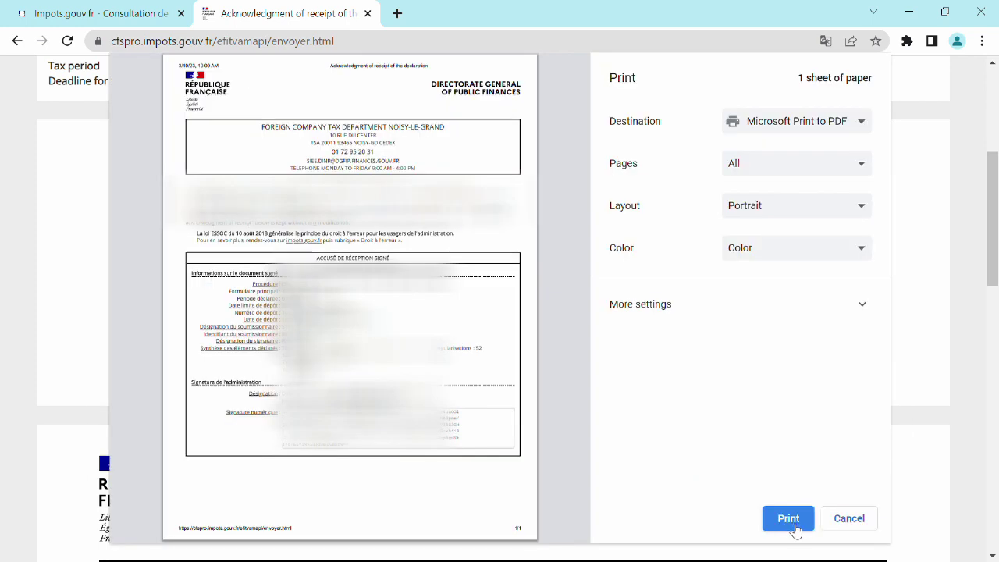
click(788, 518)
Step: Examine the acknowledgment of receipt, including its summary of declared elements and the signature of the administration
scroll(500, 312, down, 5)
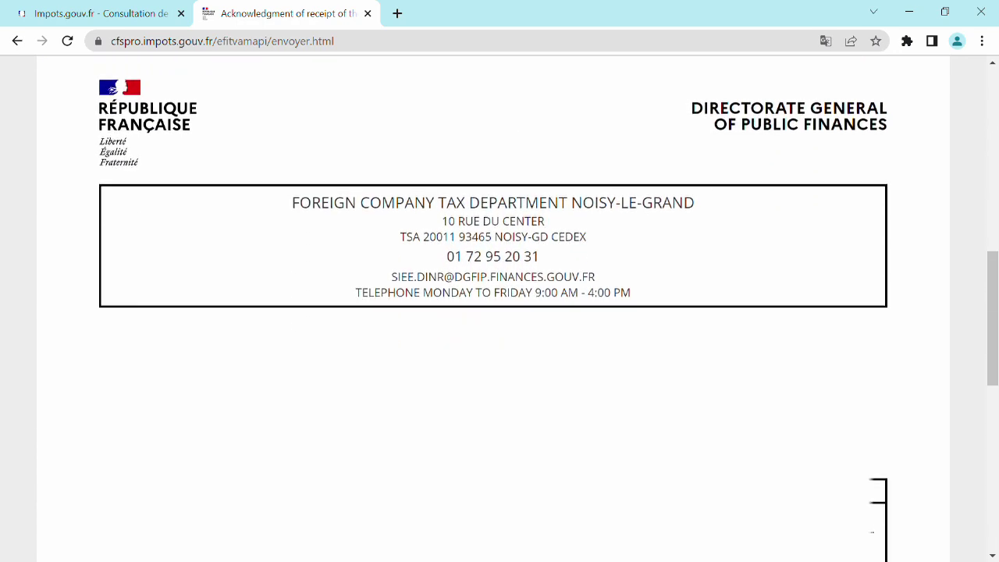
scroll(373, 420, down, 10)
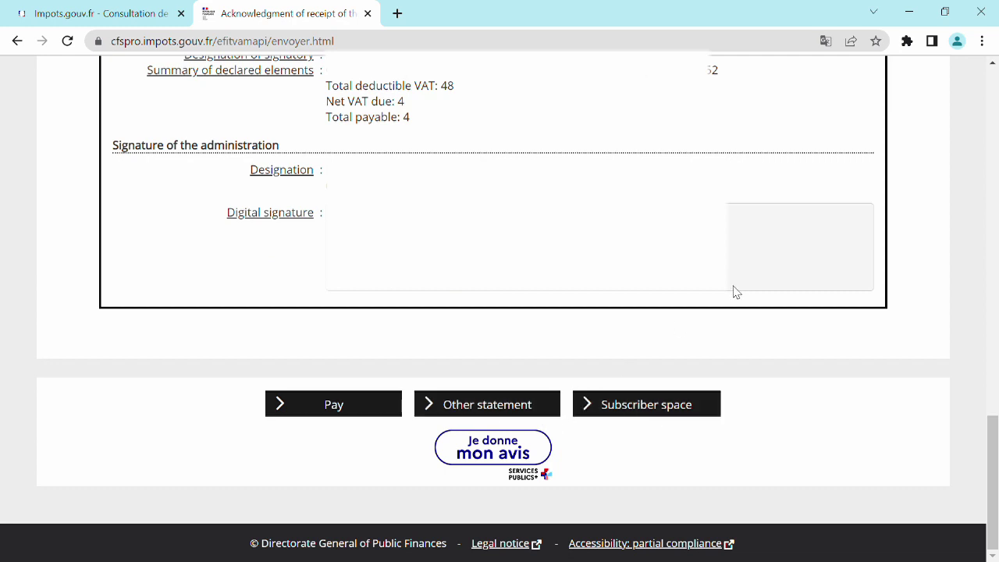
scroll(771, 263, up, 15)
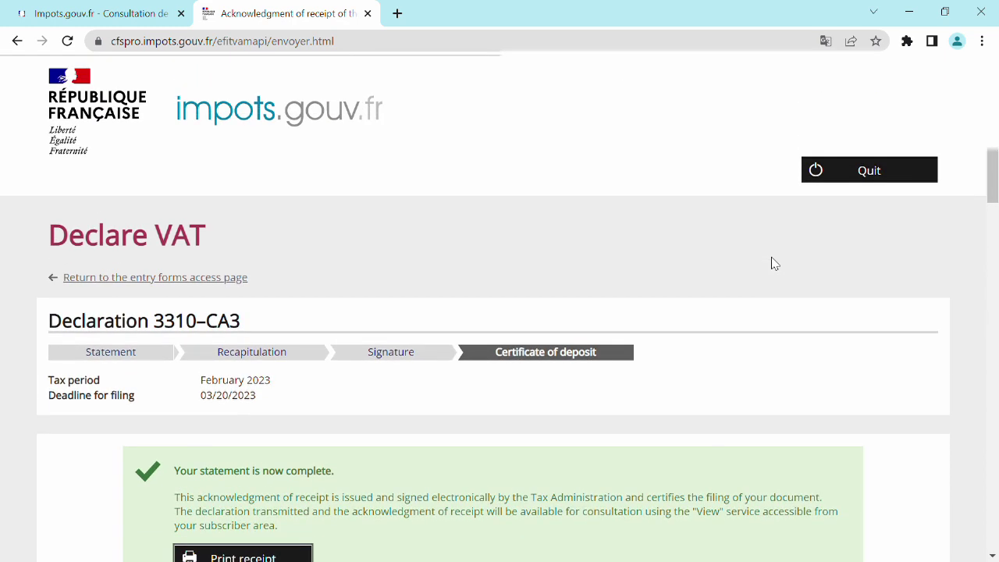